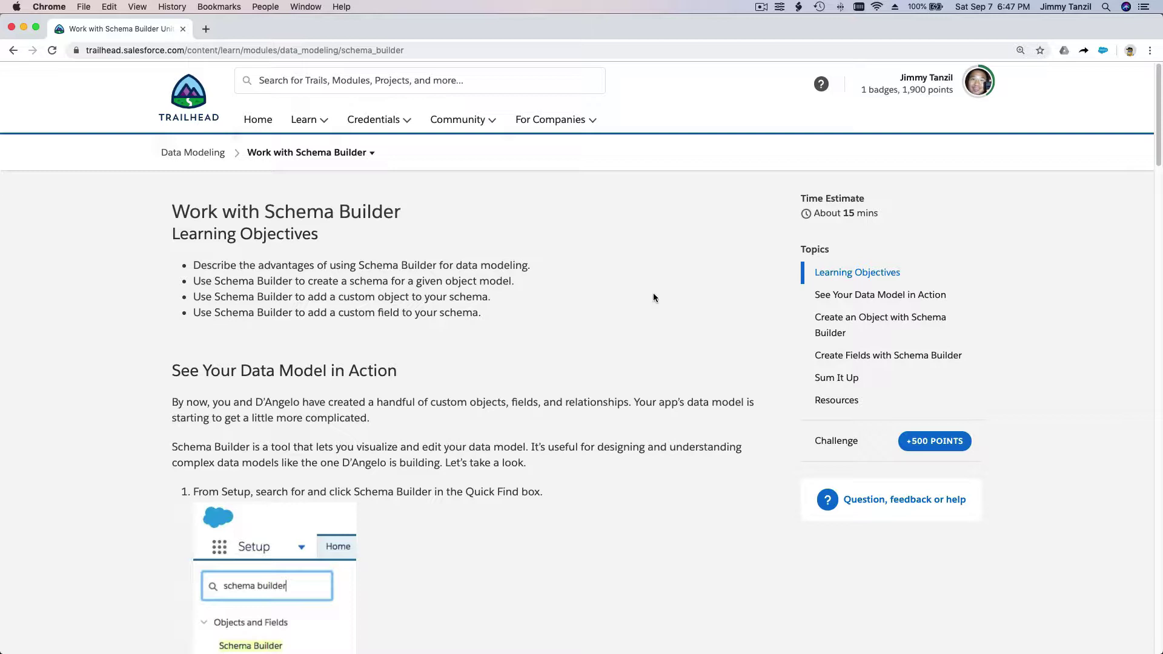
Read down the Schema Builder unit to the Street Address hands-on challenge and launch the Trailhead Playground
scroll(653, 297, "down", 1)
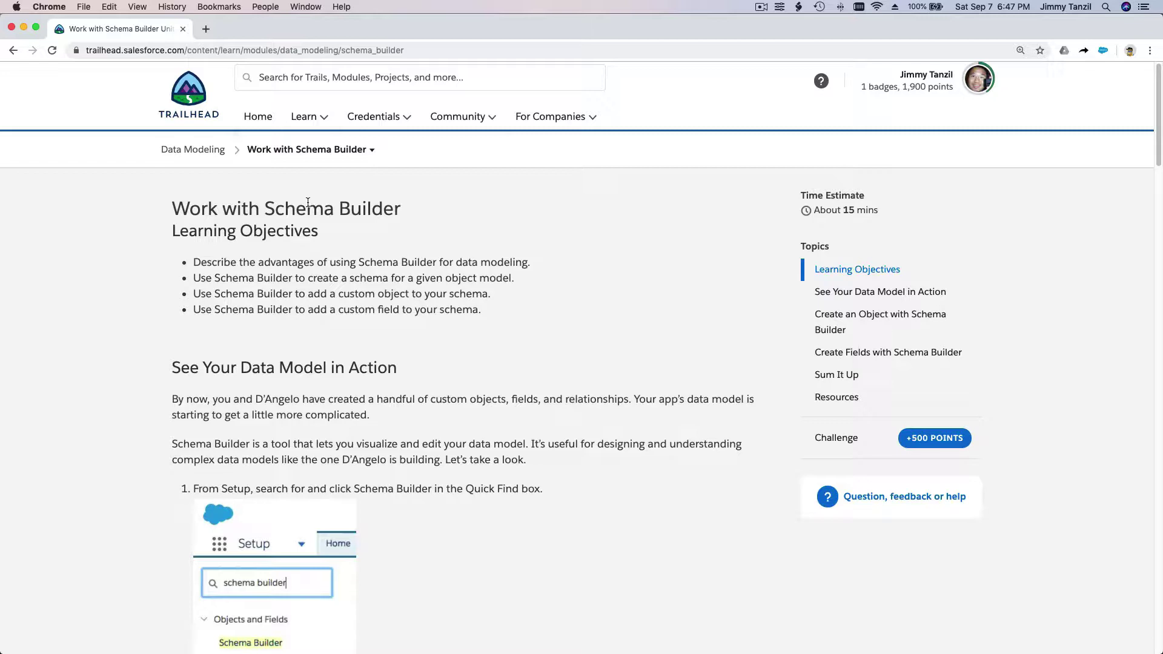
scroll(383, 230, "down", 3)
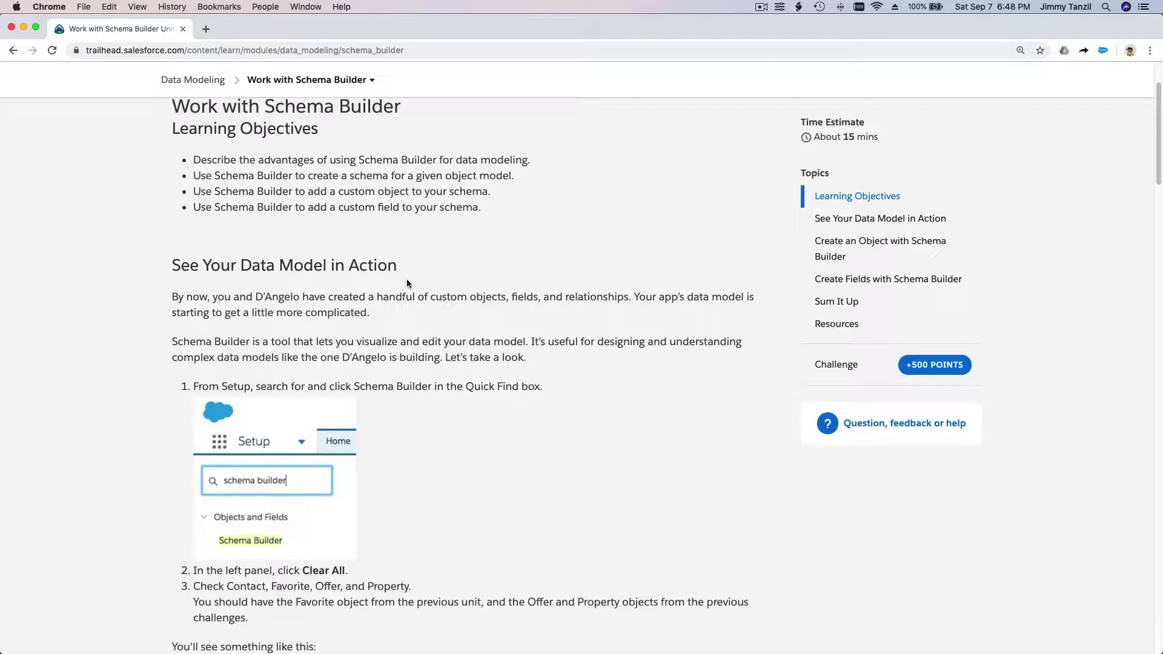
scroll(407, 283, "down", 1)
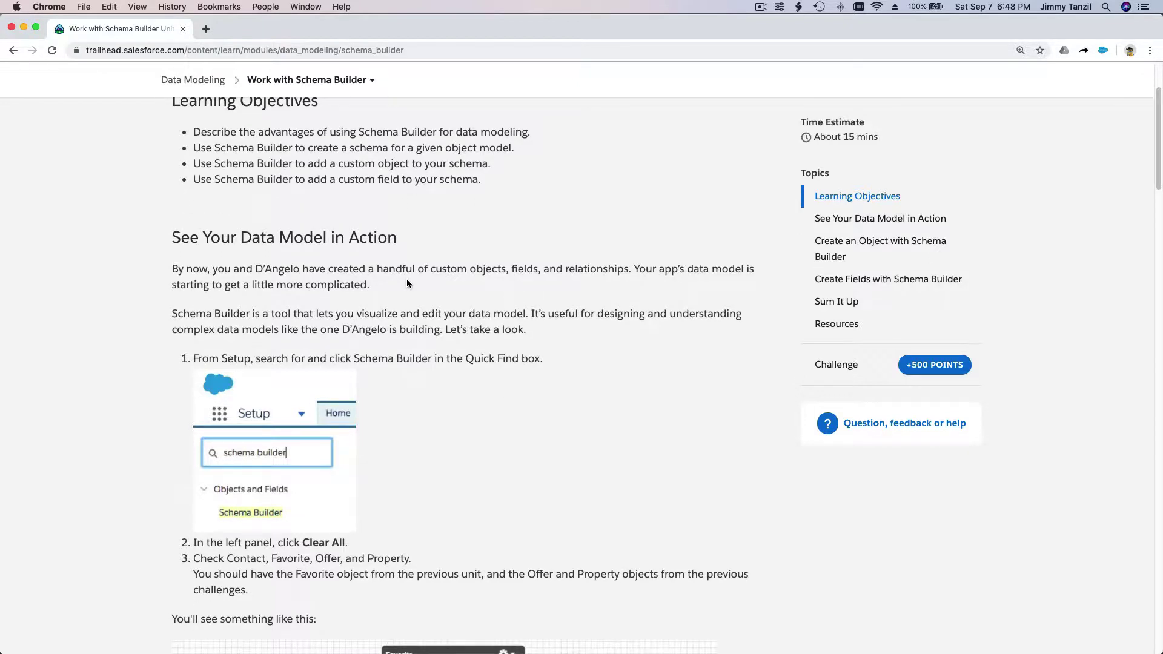
scroll(407, 283, "down", 1)
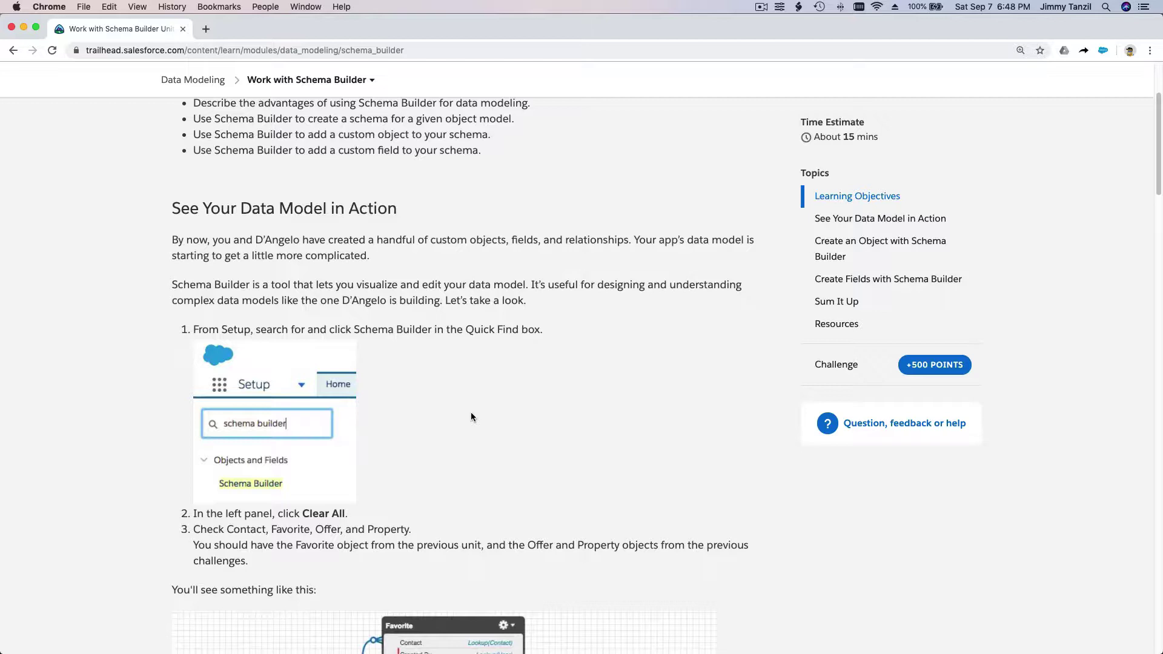
scroll(470, 417, "down", 1)
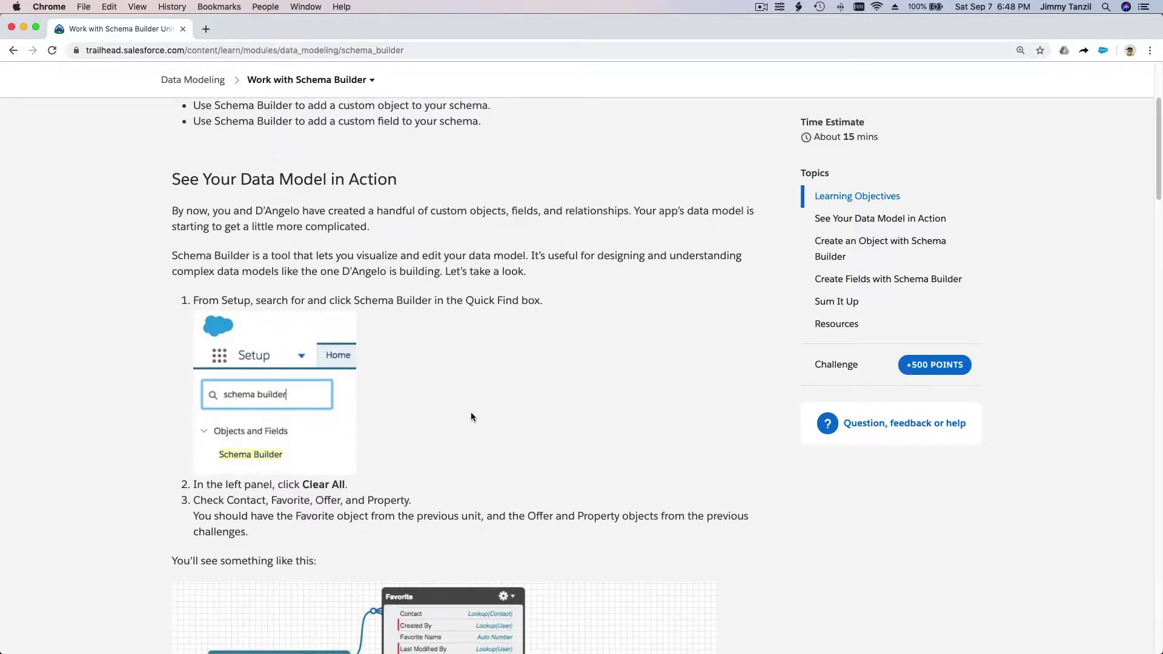
scroll(471, 417, "down", 3)
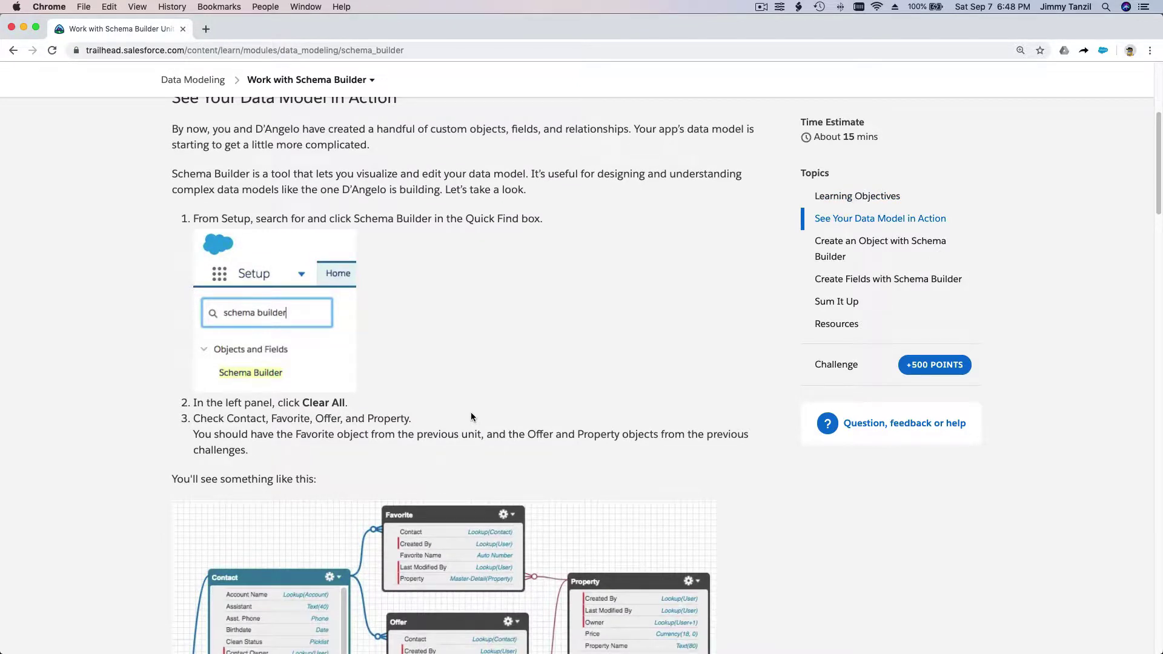
scroll(470, 417, "down", 4)
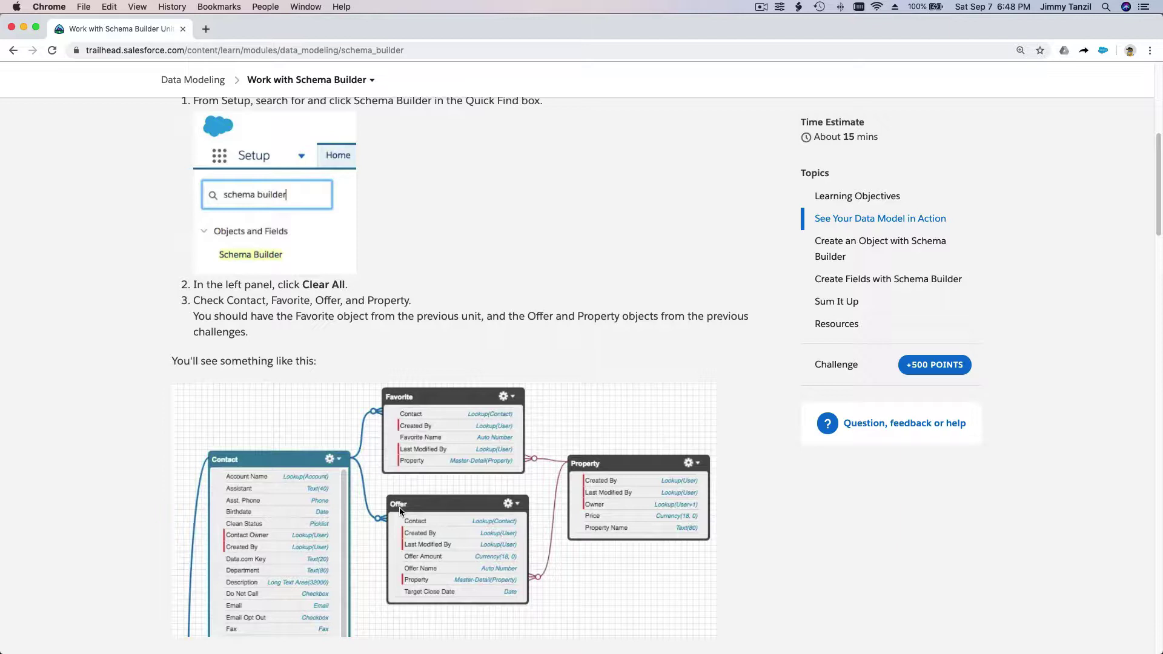
scroll(400, 510, "down", 1)
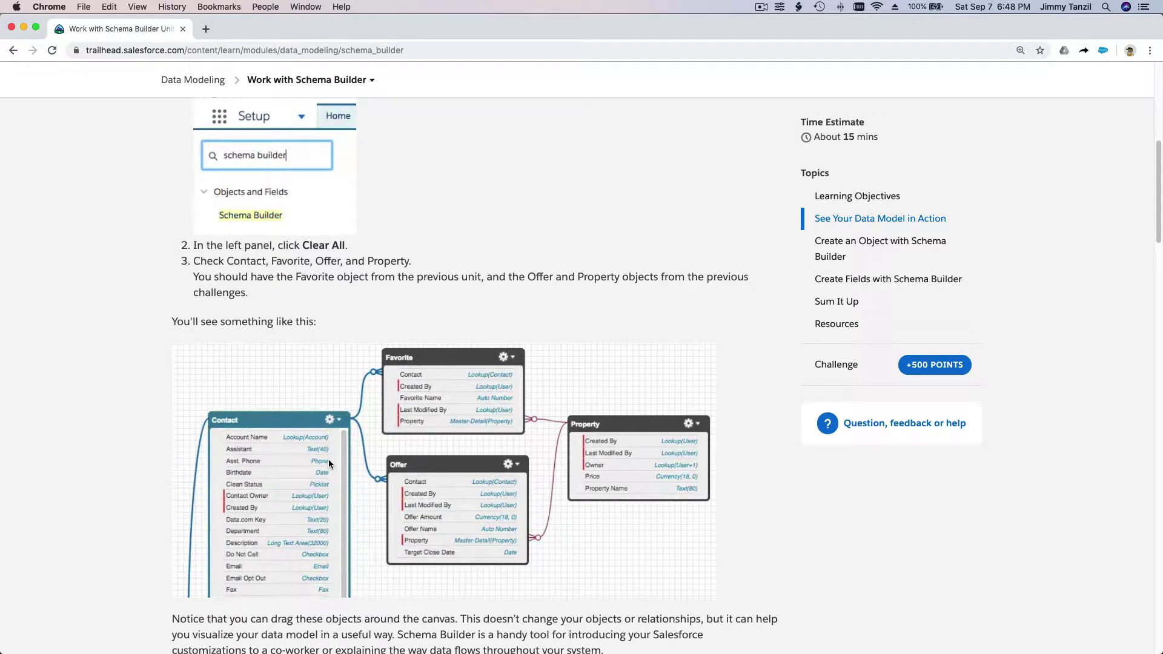
scroll(328, 459, "down", 4)
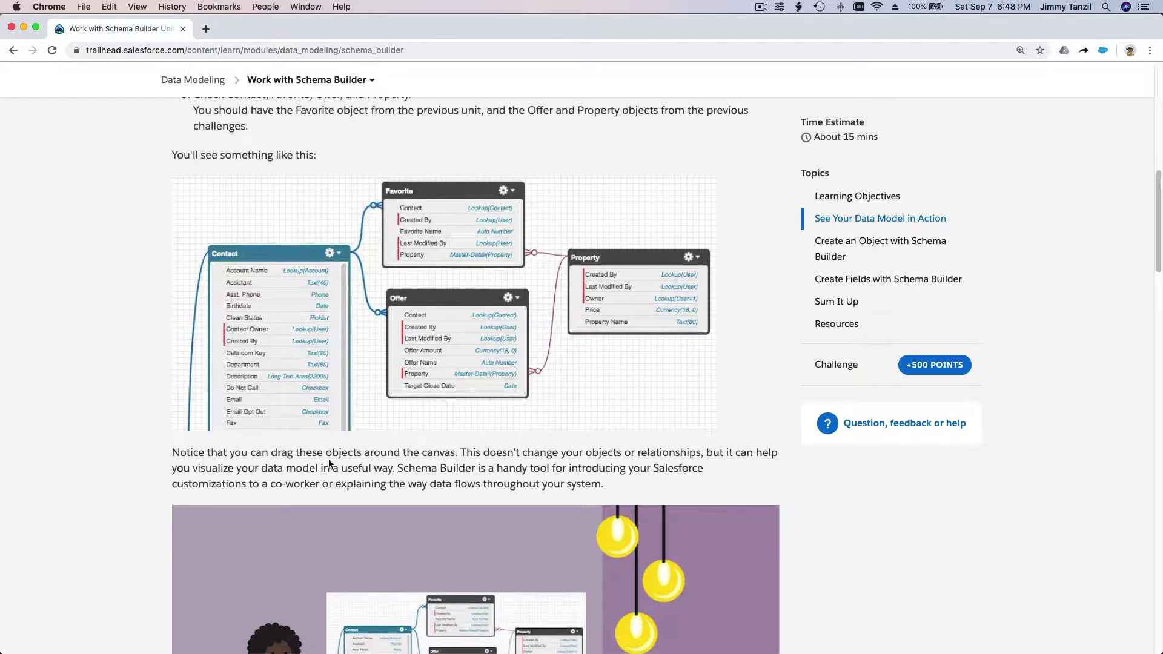
scroll(395, 467, "down", 12)
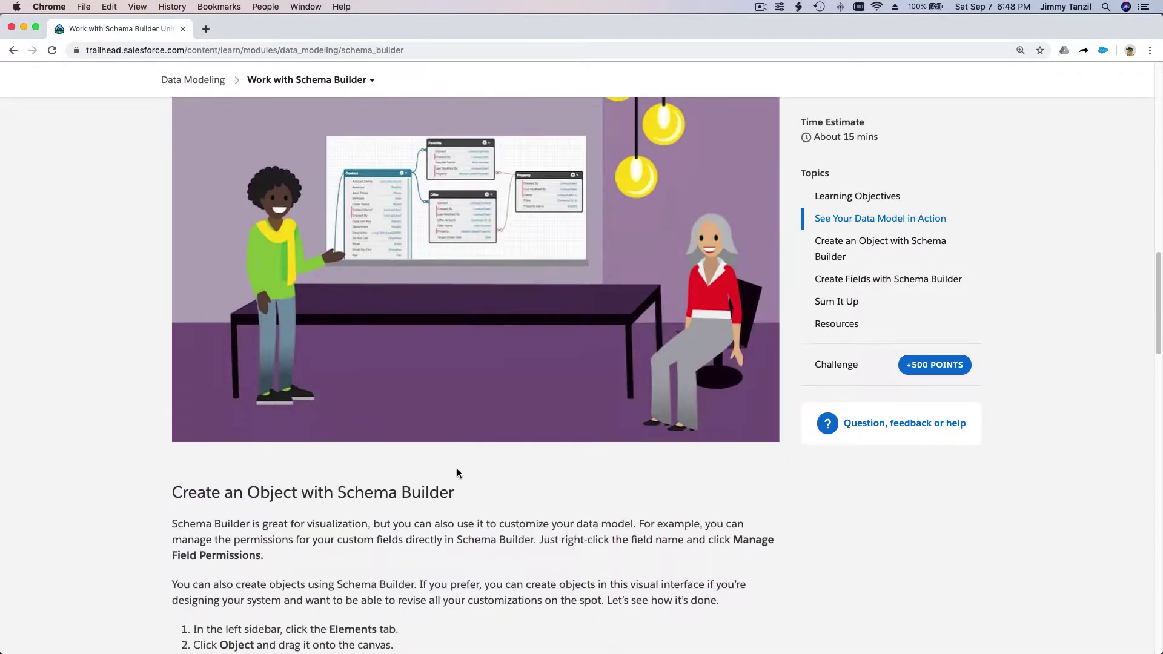
scroll(456, 473, "down", 13)
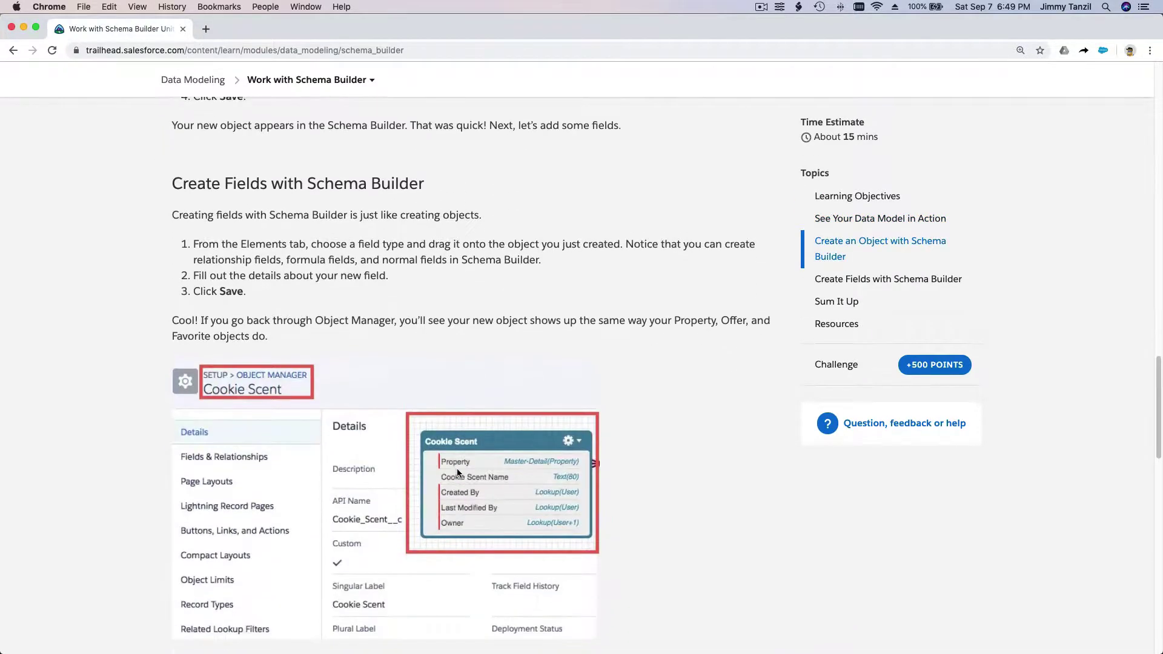
scroll(458, 473, "down", 12)
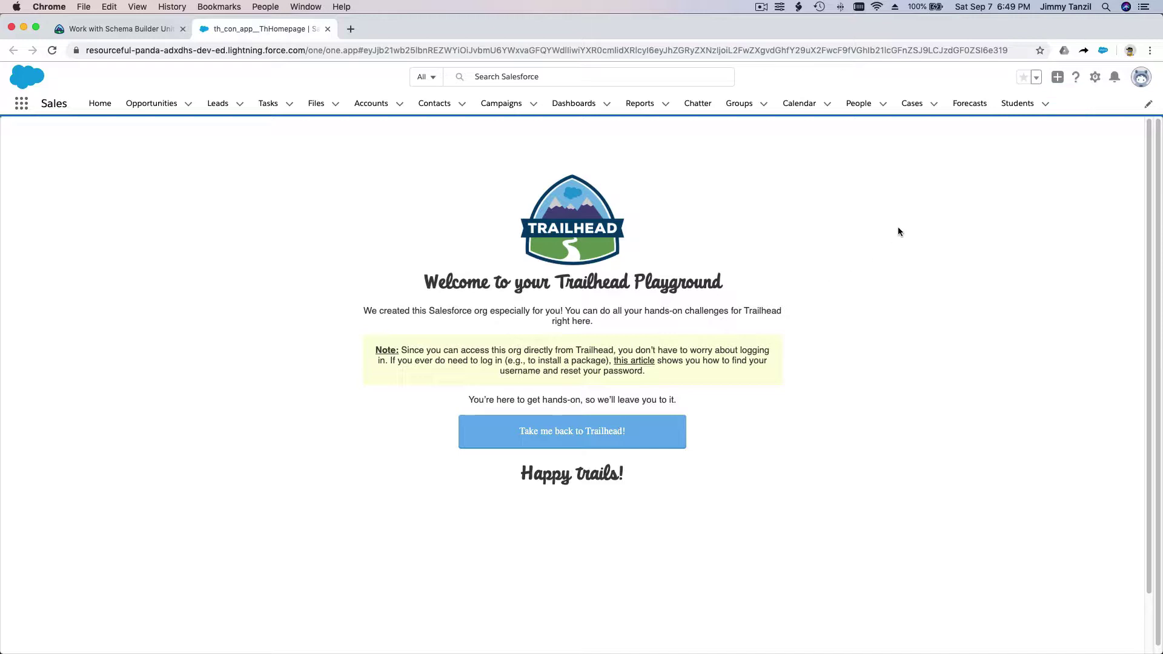
Open Setup from the gear menu, search 'schema' in Quick Find and start Schema Builder
left_click(1097, 83)
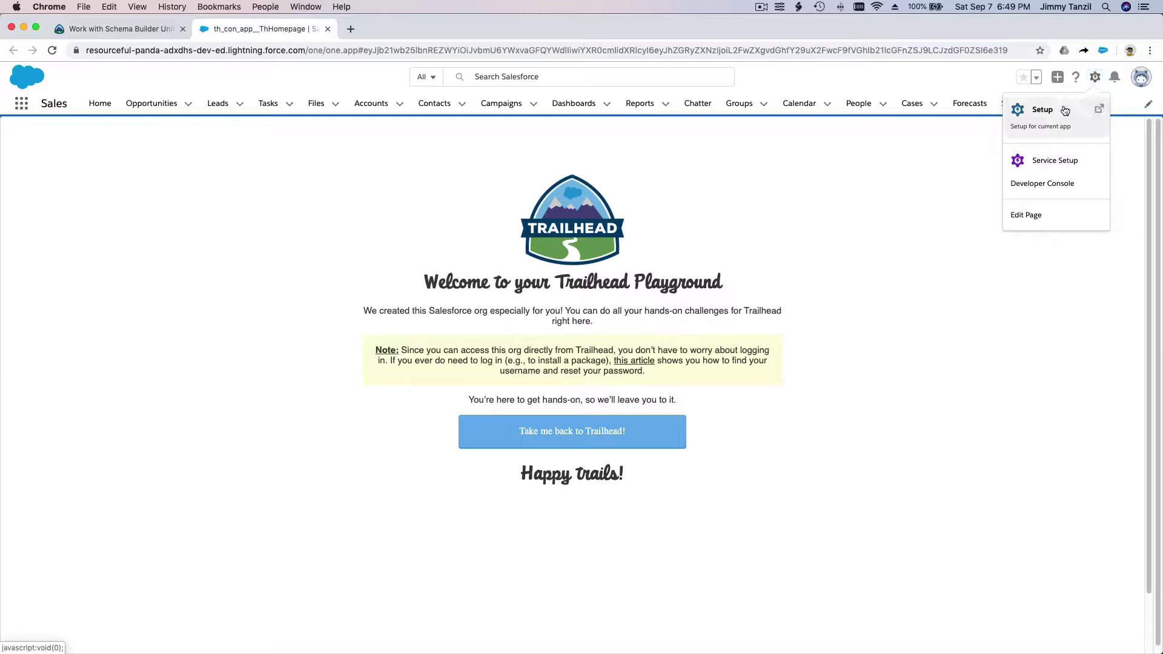
left_click(1043, 124)
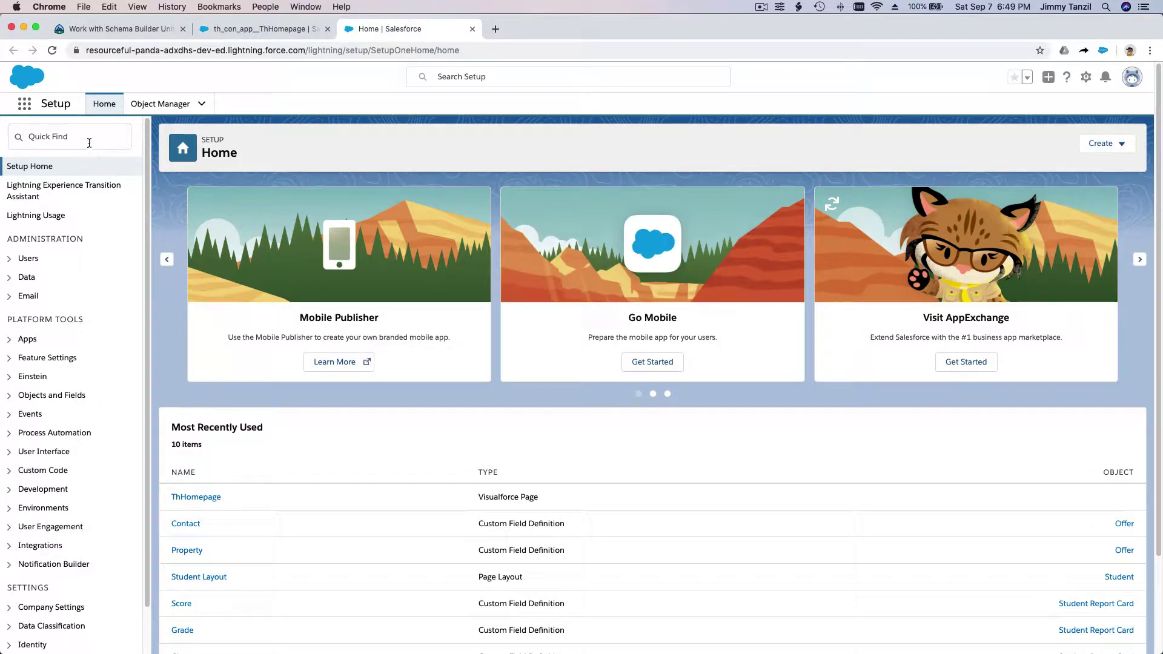
left_click(89, 140)
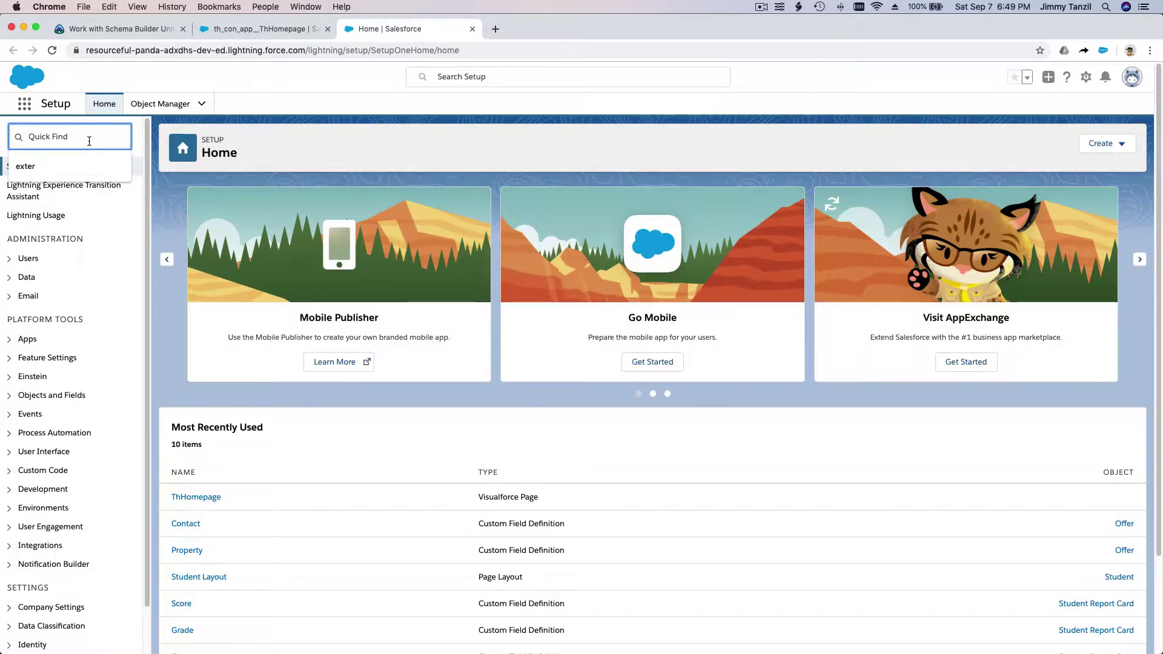
type("s")
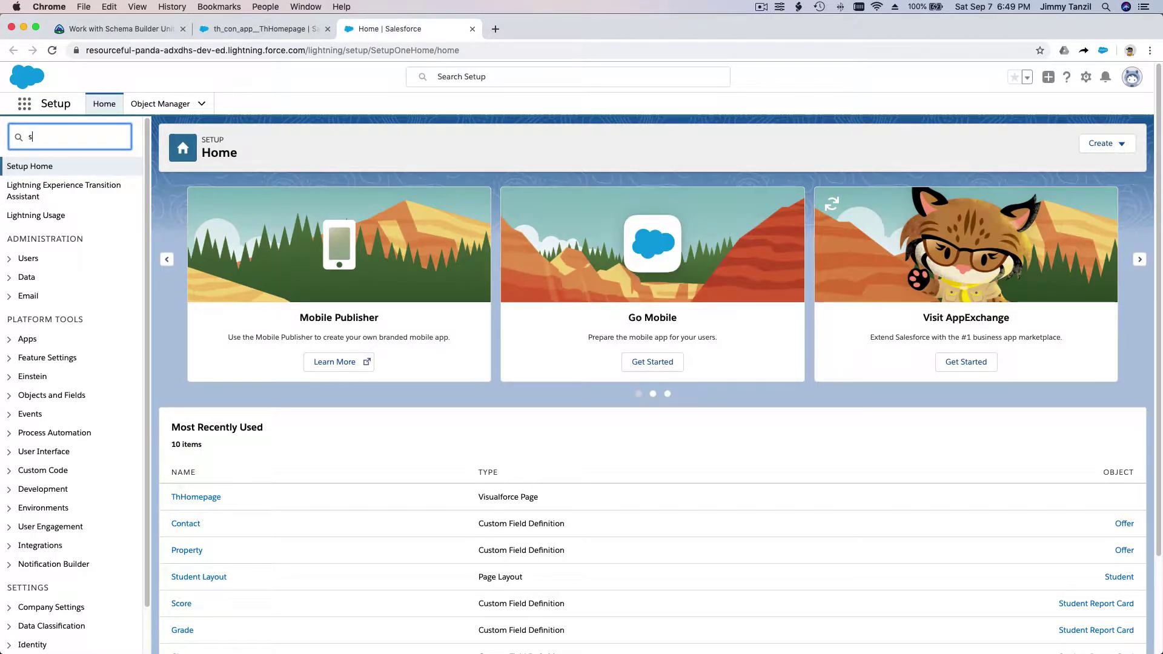
type("chema")
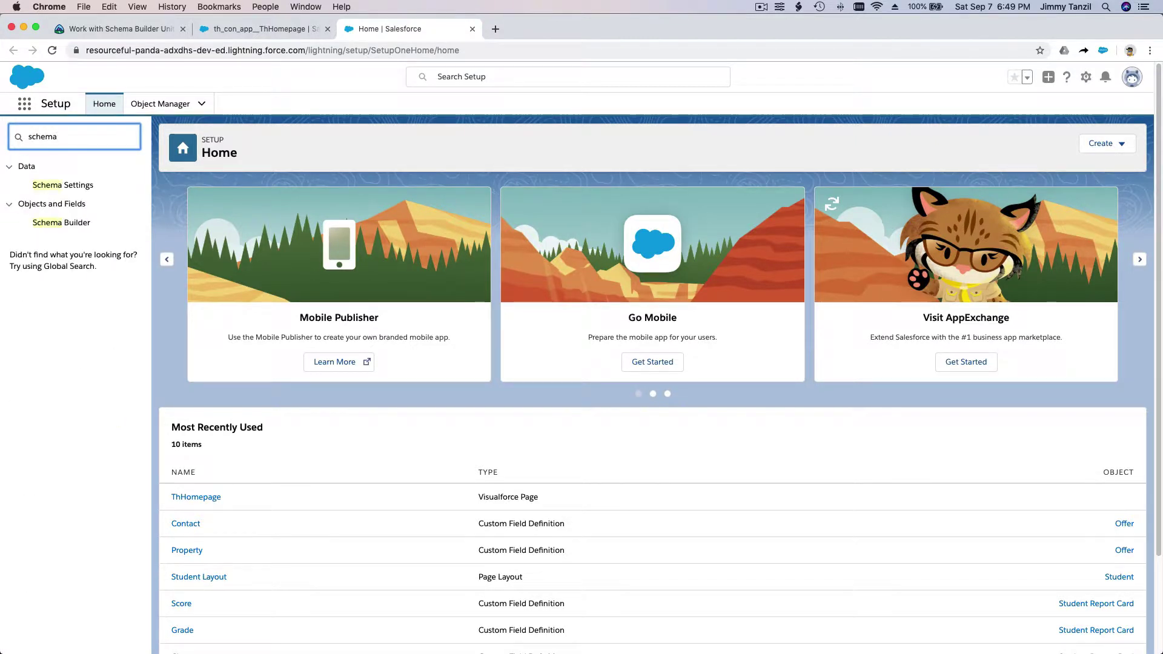
left_click(82, 224)
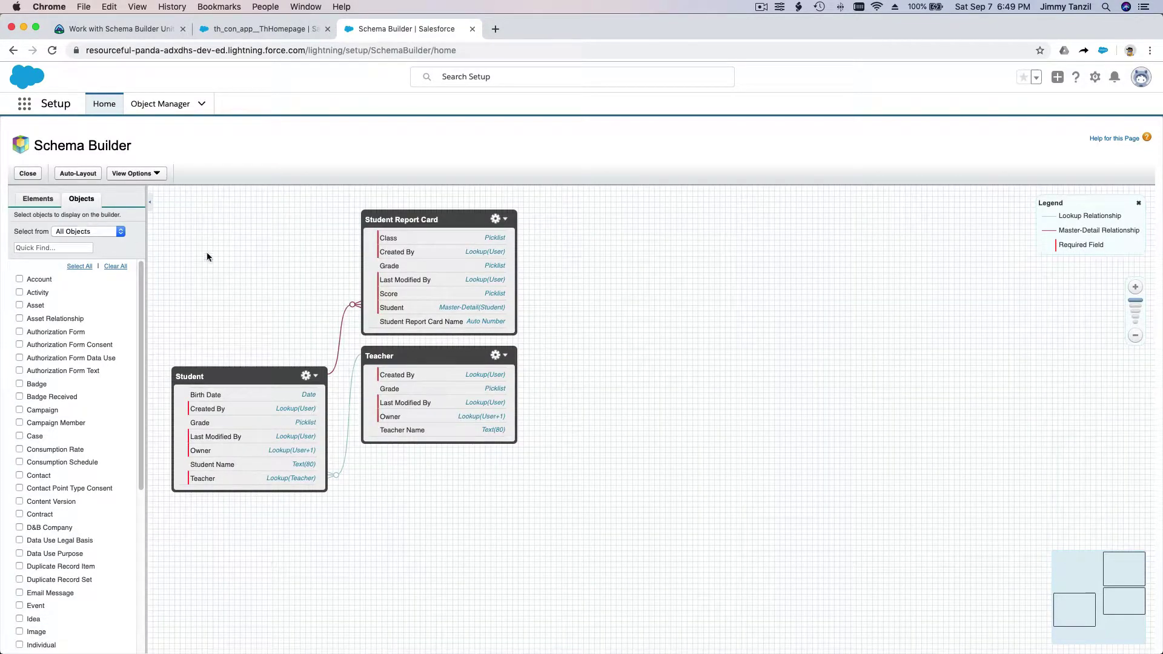
Rearrange the boxes: Student up and left, Student Report Card higher on the right, Teacher lower right
left_click_drag(239, 377, 232, 266)
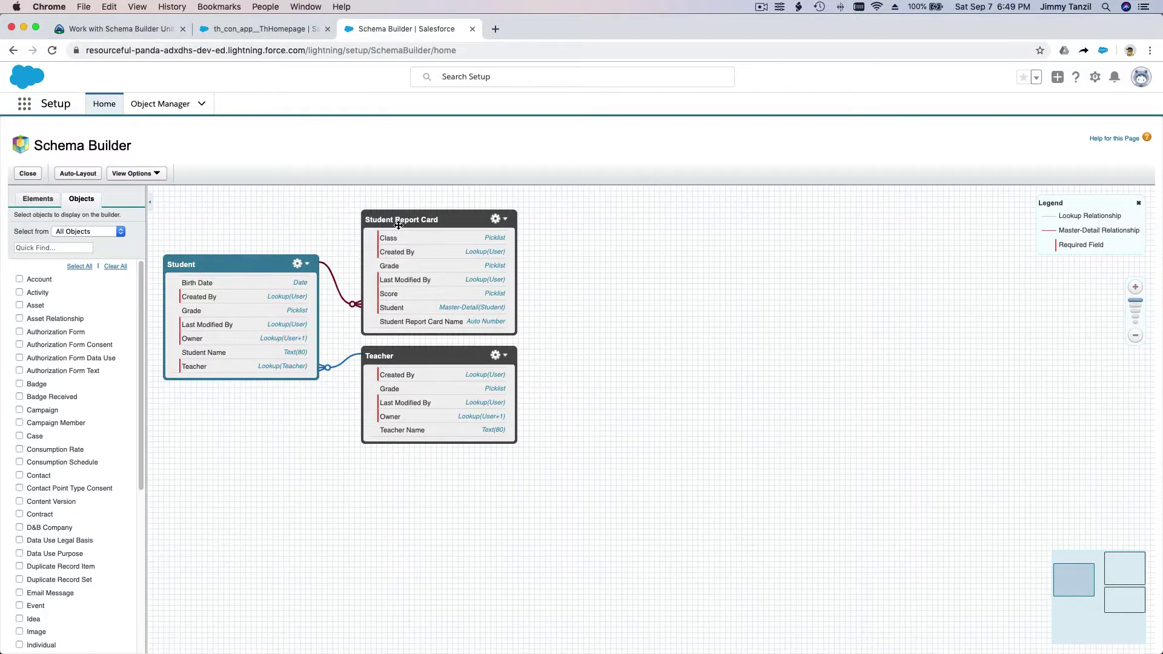
left_click_drag(400, 223, 472, 222)
left_click_drag(426, 355, 503, 413)
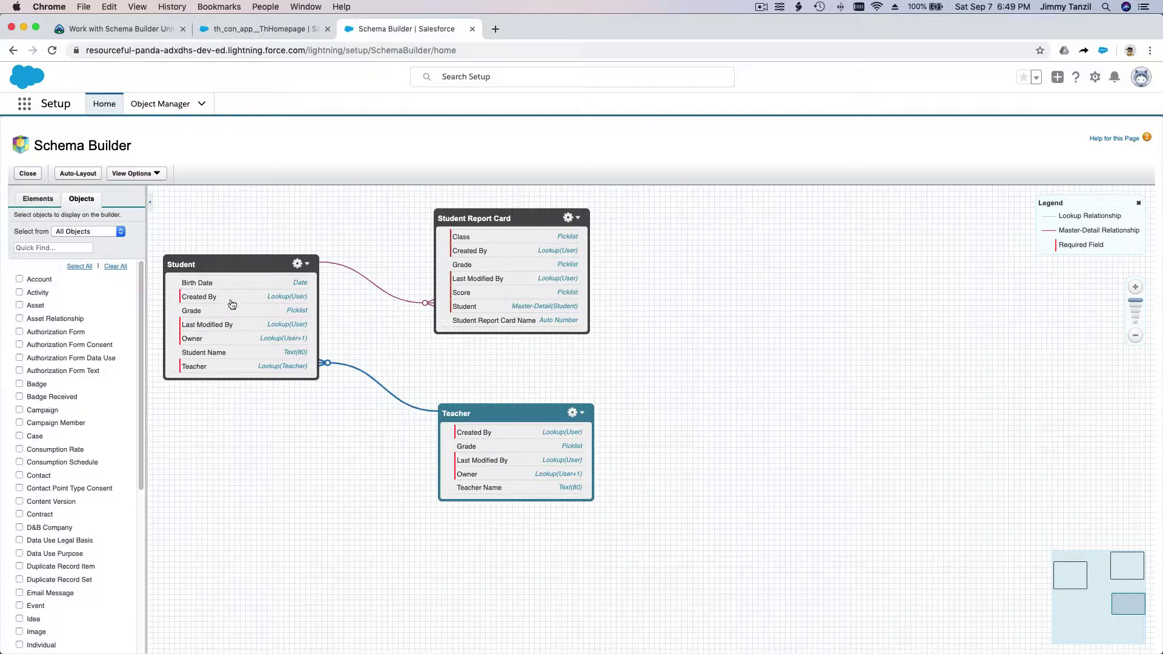
left_click(305, 266)
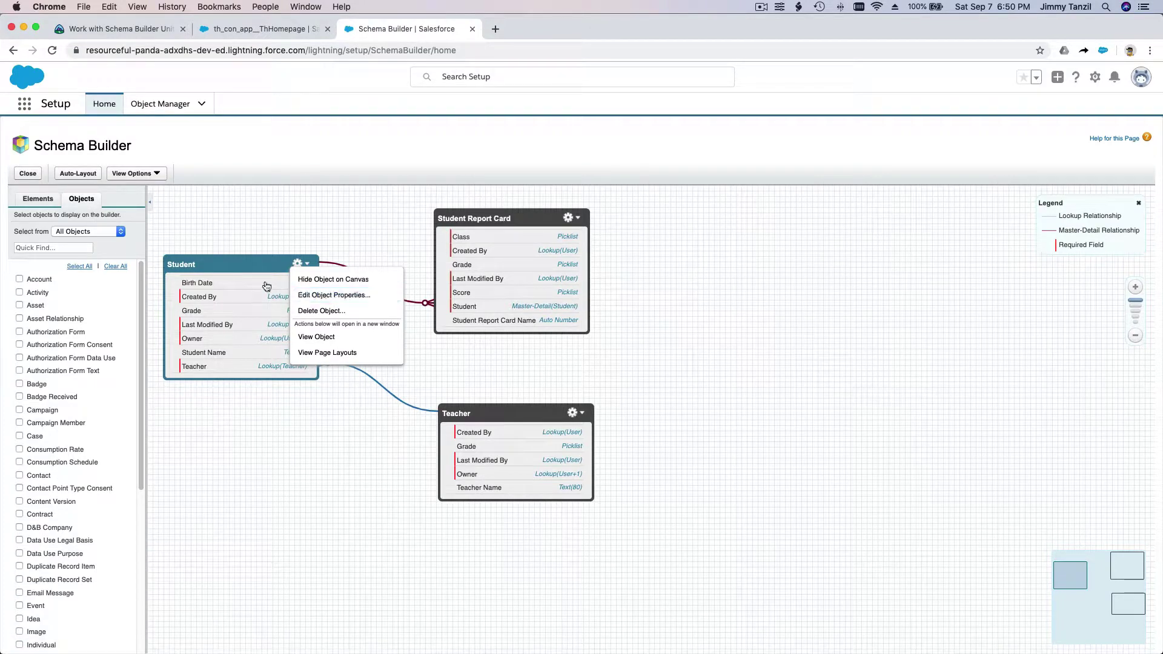
left_click(229, 268)
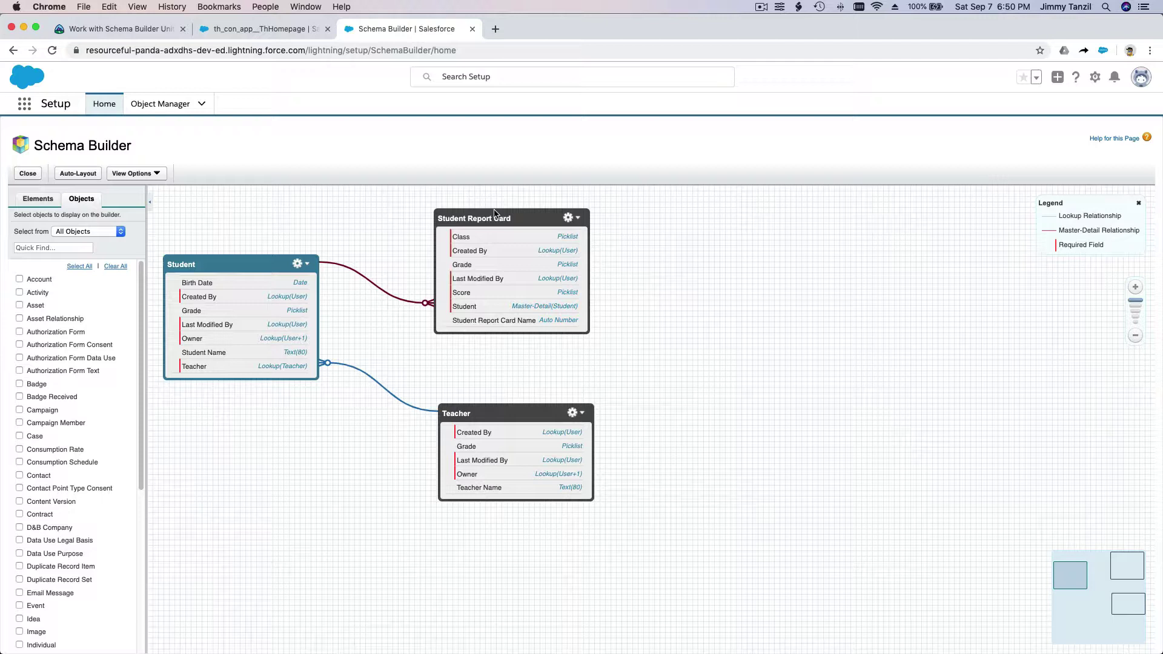
left_click_drag(496, 219, 500, 216)
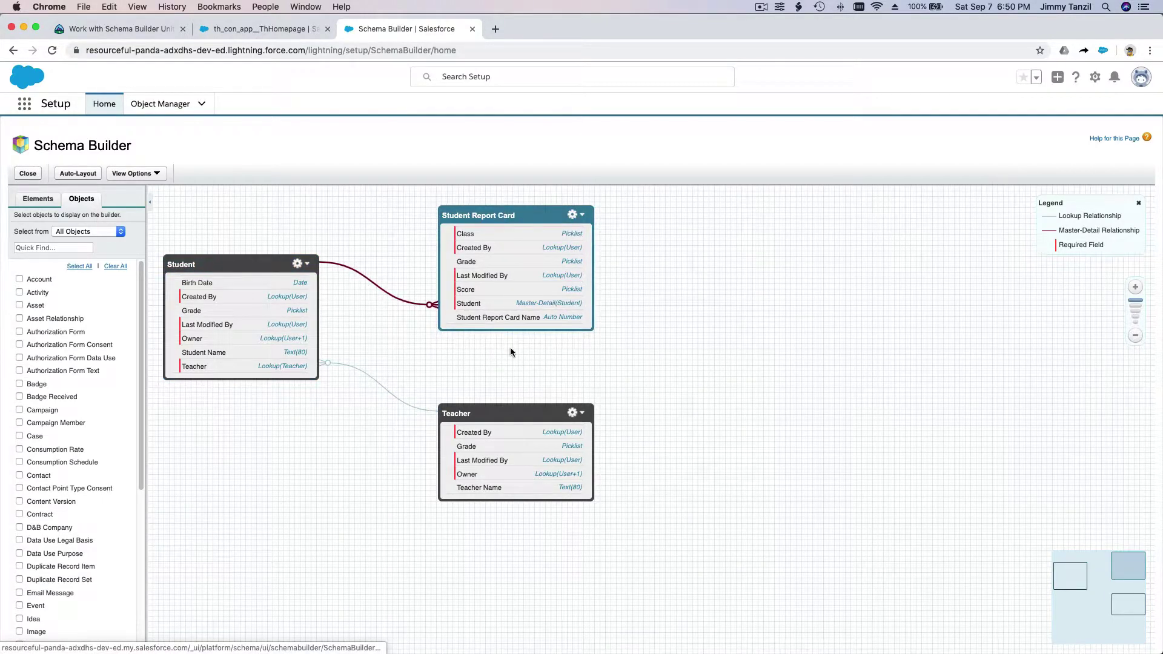
left_click_drag(517, 413, 515, 369)
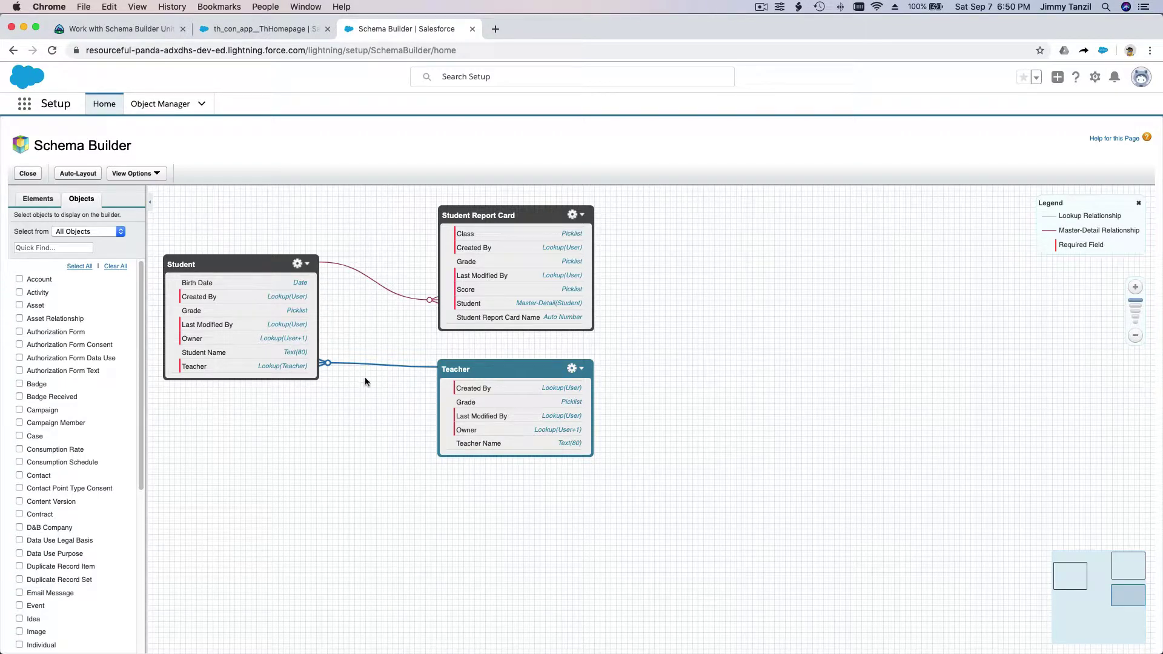
left_click_drag(496, 217, 494, 206)
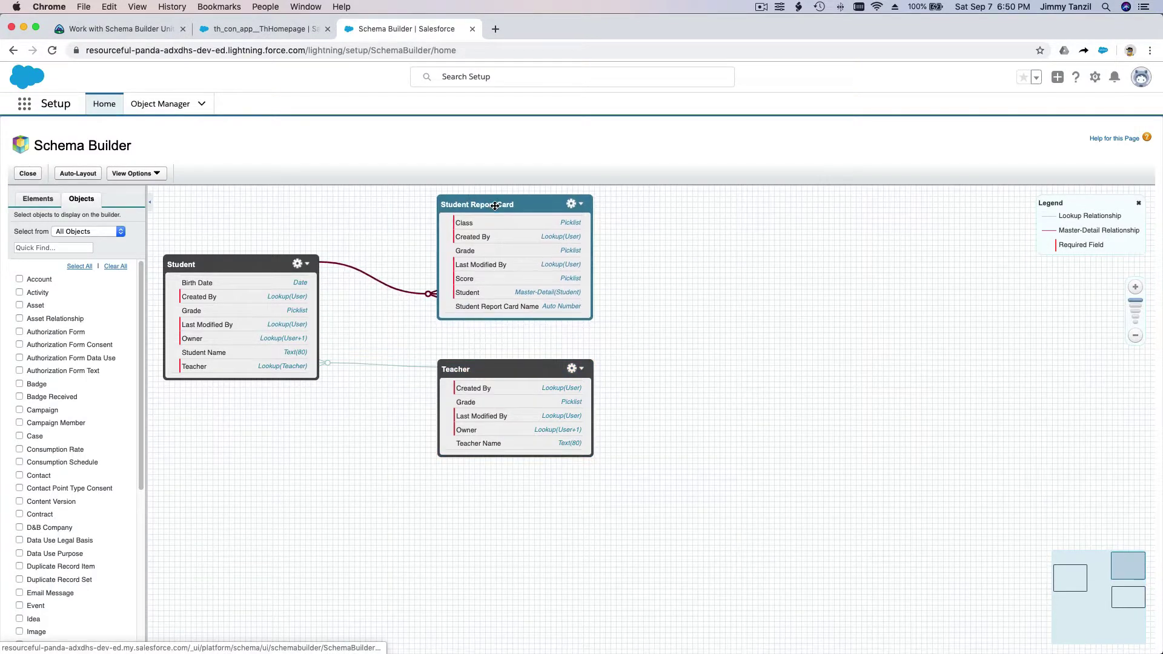
left_click_drag(501, 371, 502, 395)
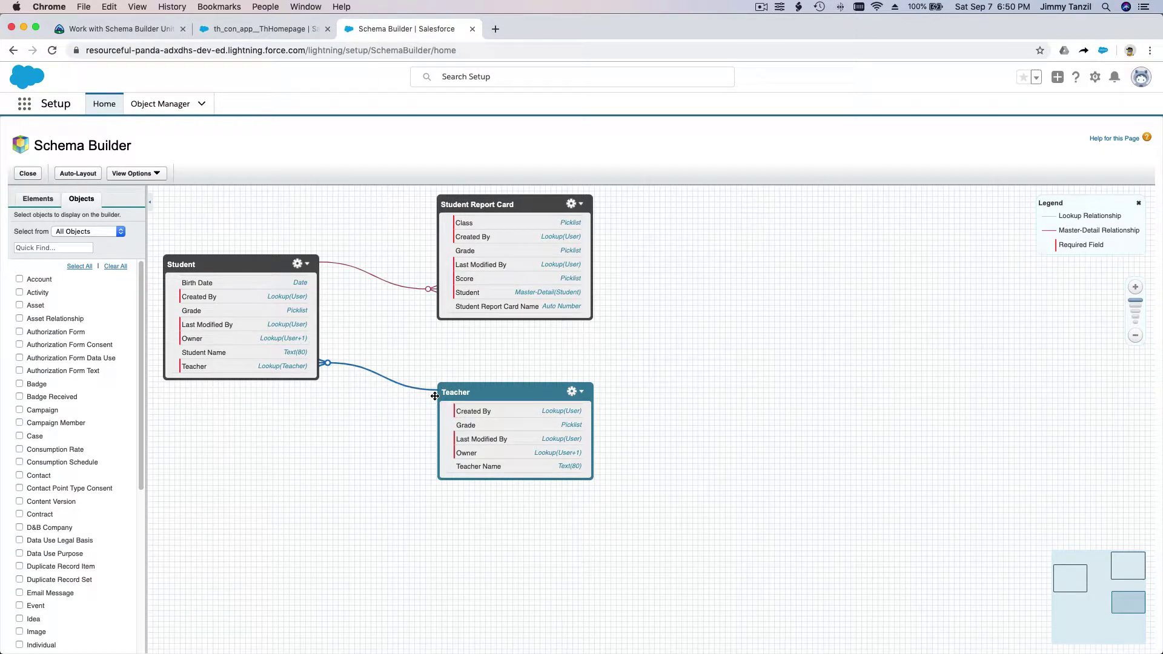
Check the relationship lines, then nudge Teacher up slightly and shift Student a little right
mouse_move(322, 369)
mouse_move(452, 295)
left_click_drag(502, 390, 505, 384)
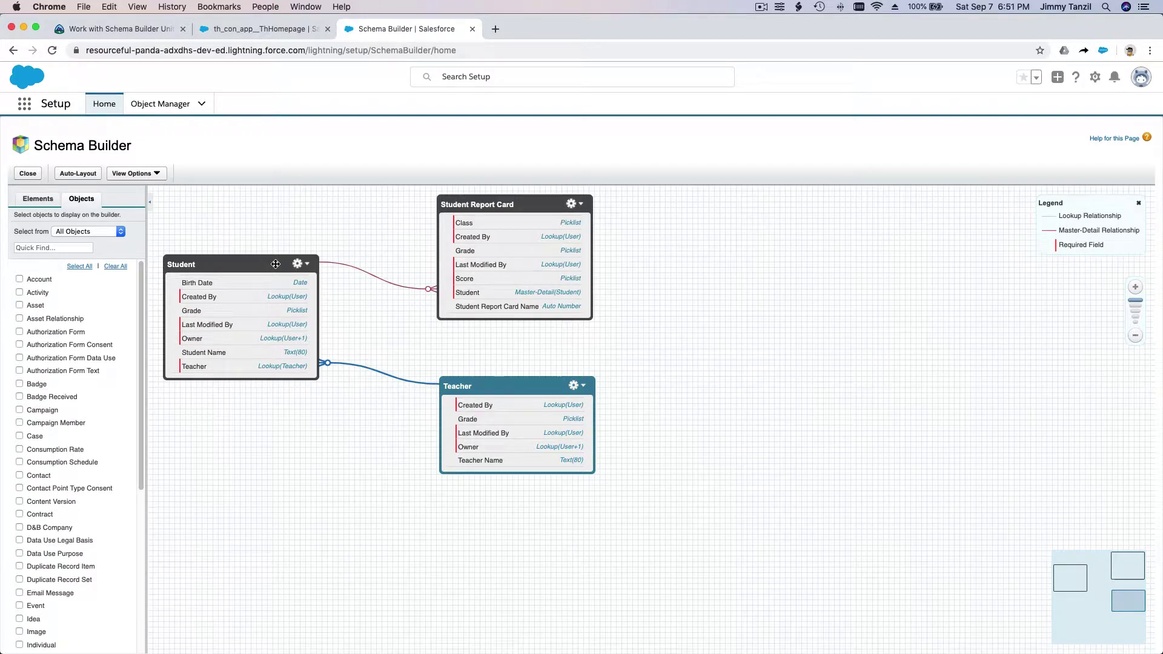
left_click_drag(247, 265, 264, 267)
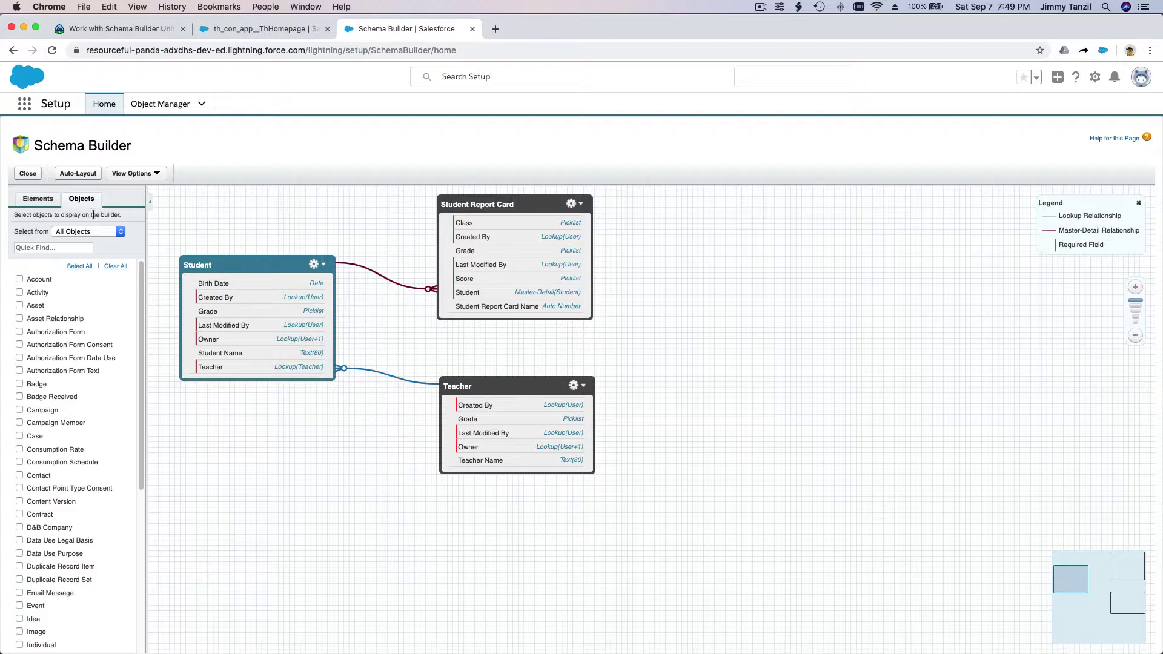
Drop a new Object from the Elements palette onto the canvas to bring up Create New Object
left_click(36, 206)
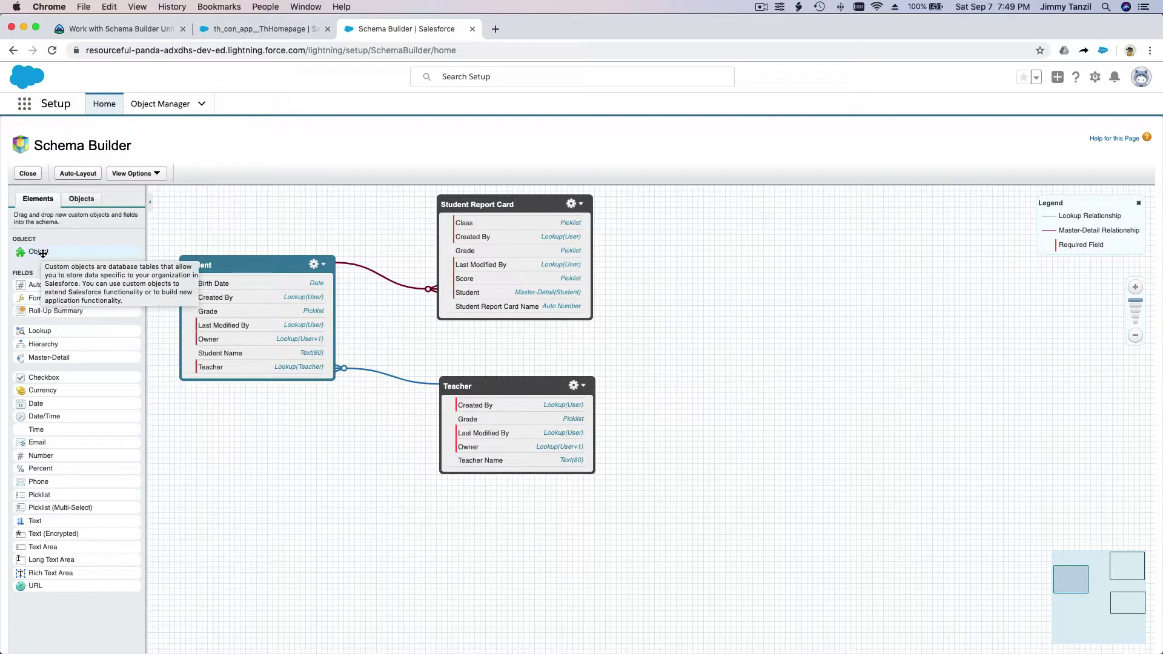
left_click_drag(42, 254, 257, 428)
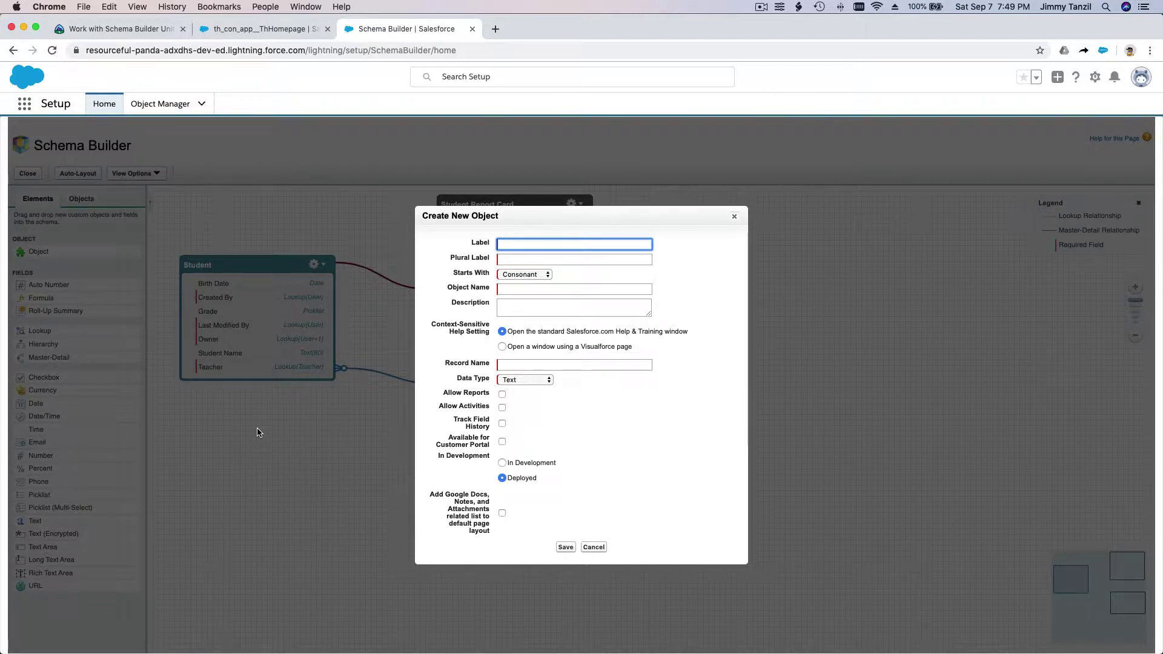
Save object Homework, described 'The homework or assignments assigned to students', with reports, activities and field history
type("Homework")
key("Tab")
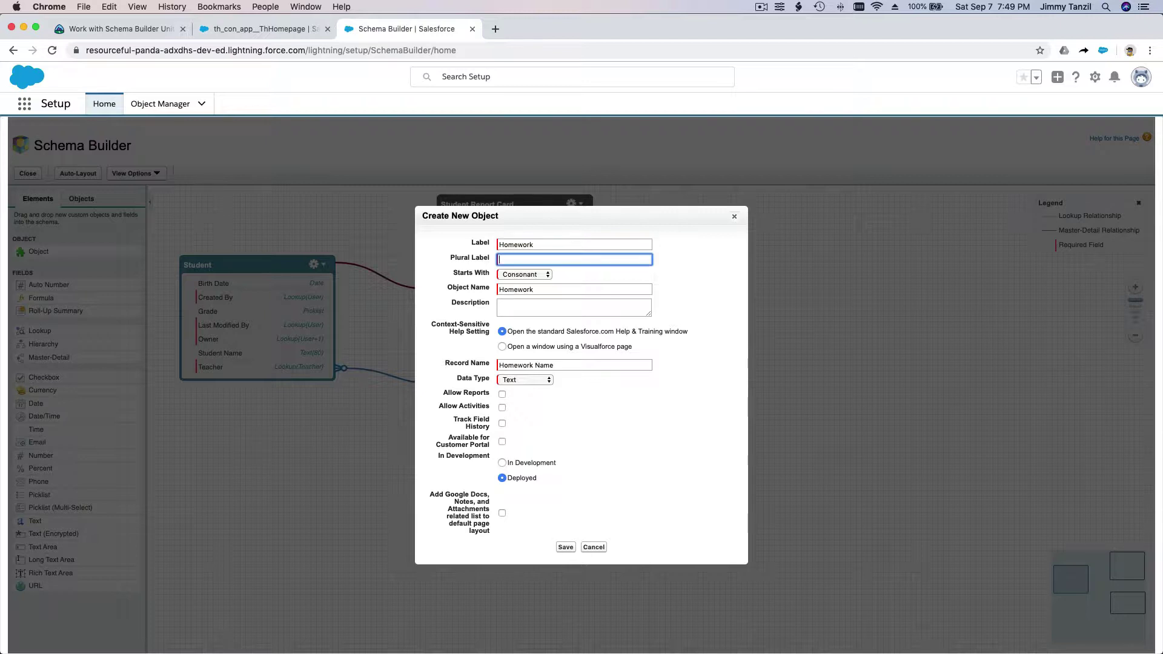
type("Homework")
key("Tab")
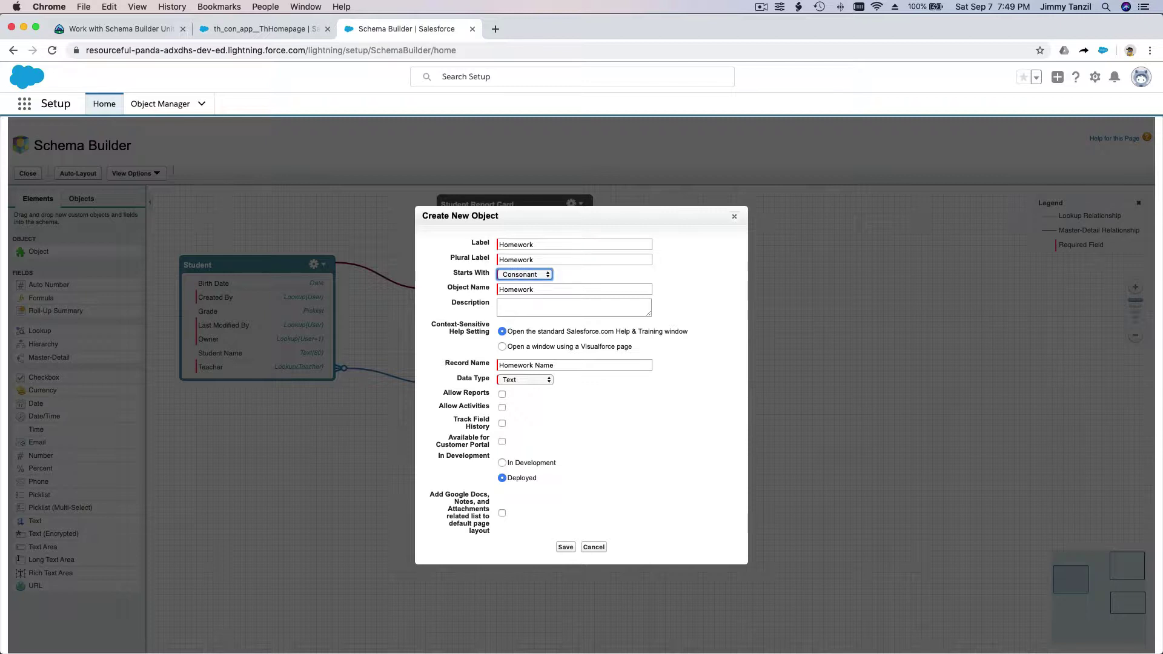
left_click(556, 315)
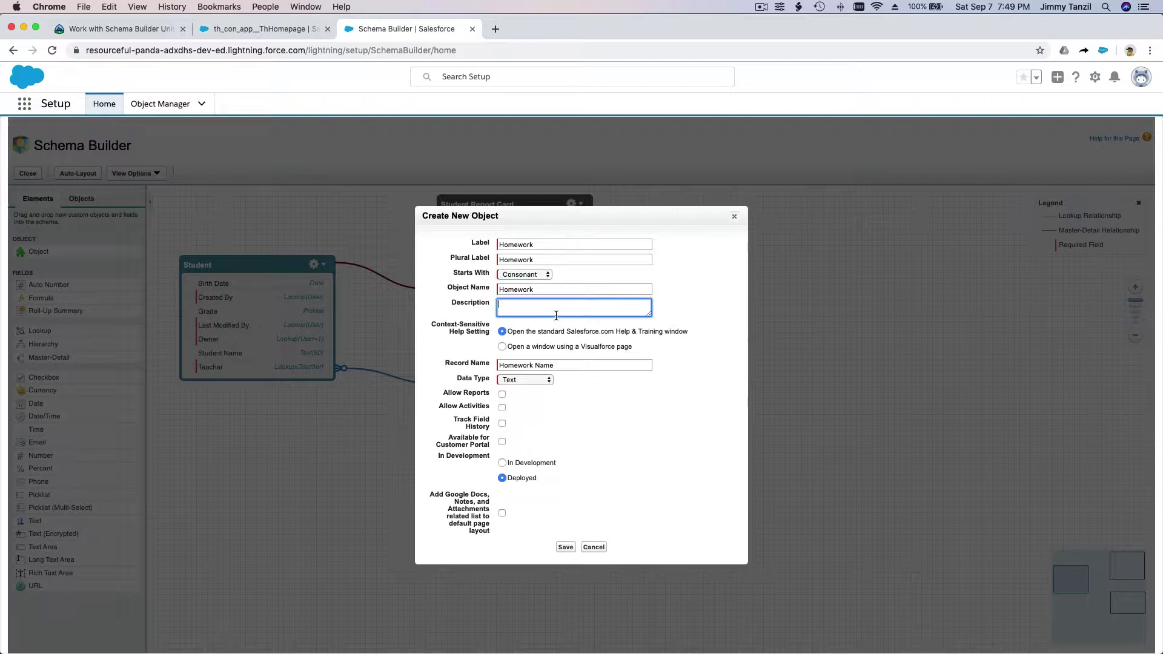
type("The homework or assignments assigned to students")
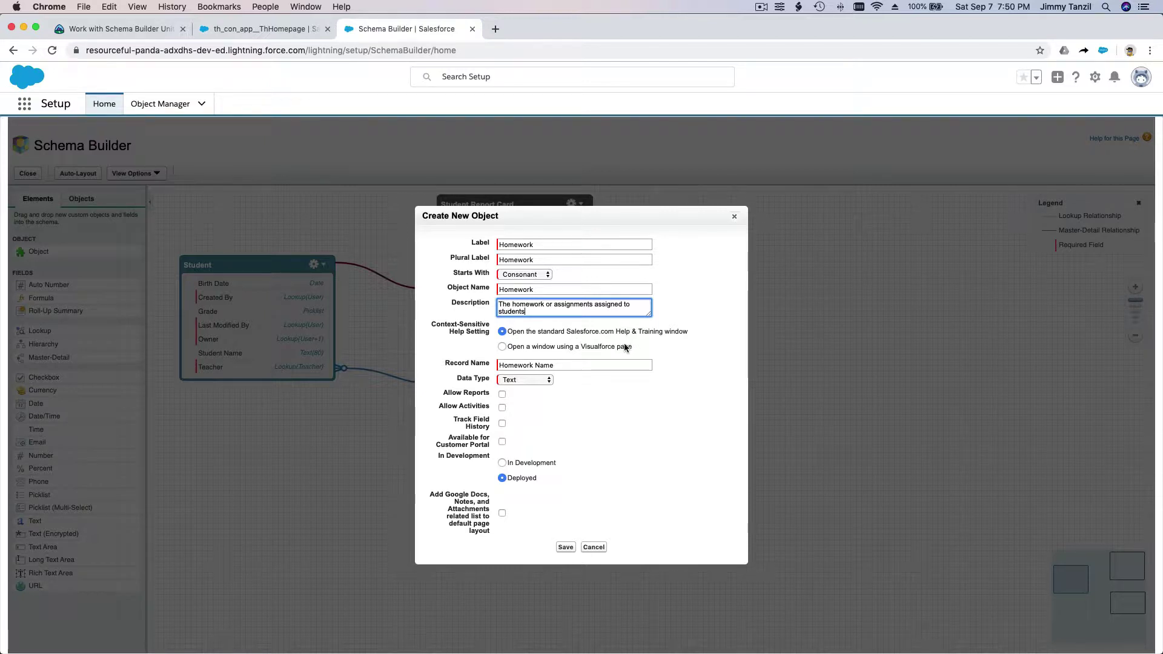
left_click(502, 394)
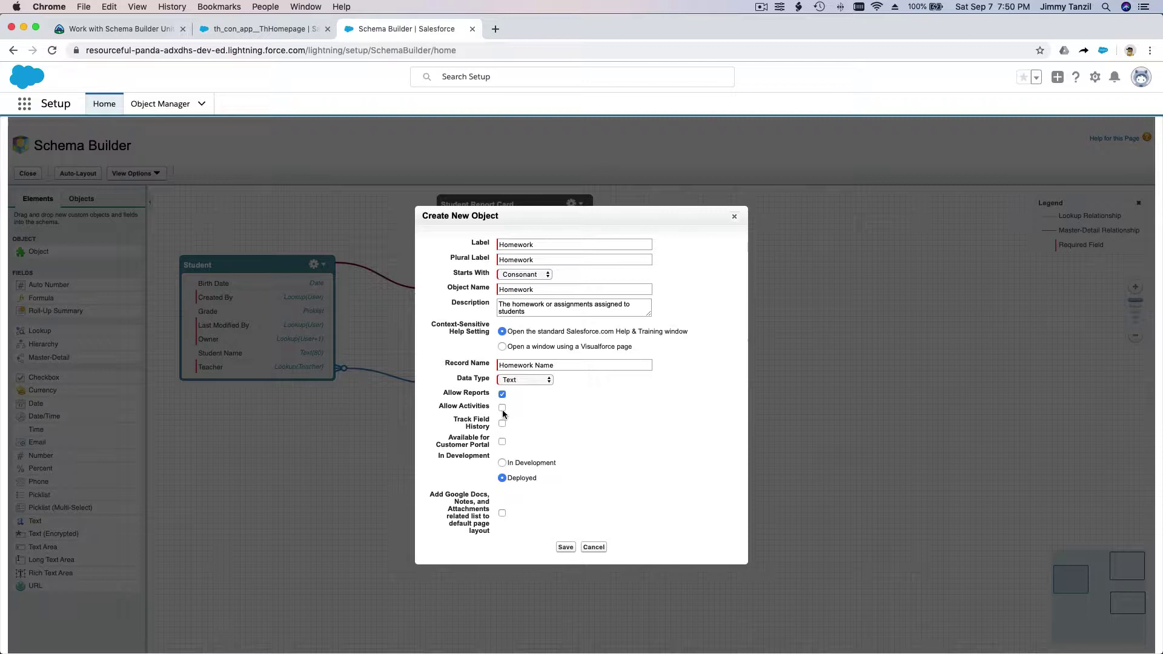
left_click(502, 408)
left_click(502, 424)
left_click(566, 548)
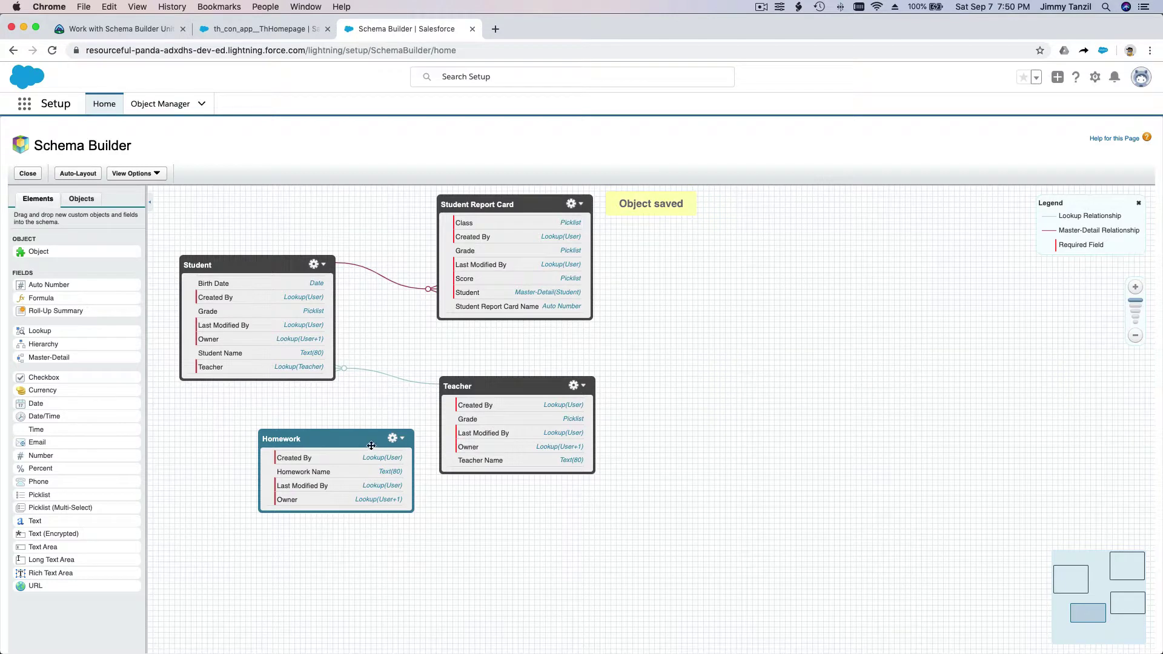
Position the Homework box directly under Student, left of Teacher, with a slight nudge
left_click_drag(371, 442, 263, 425)
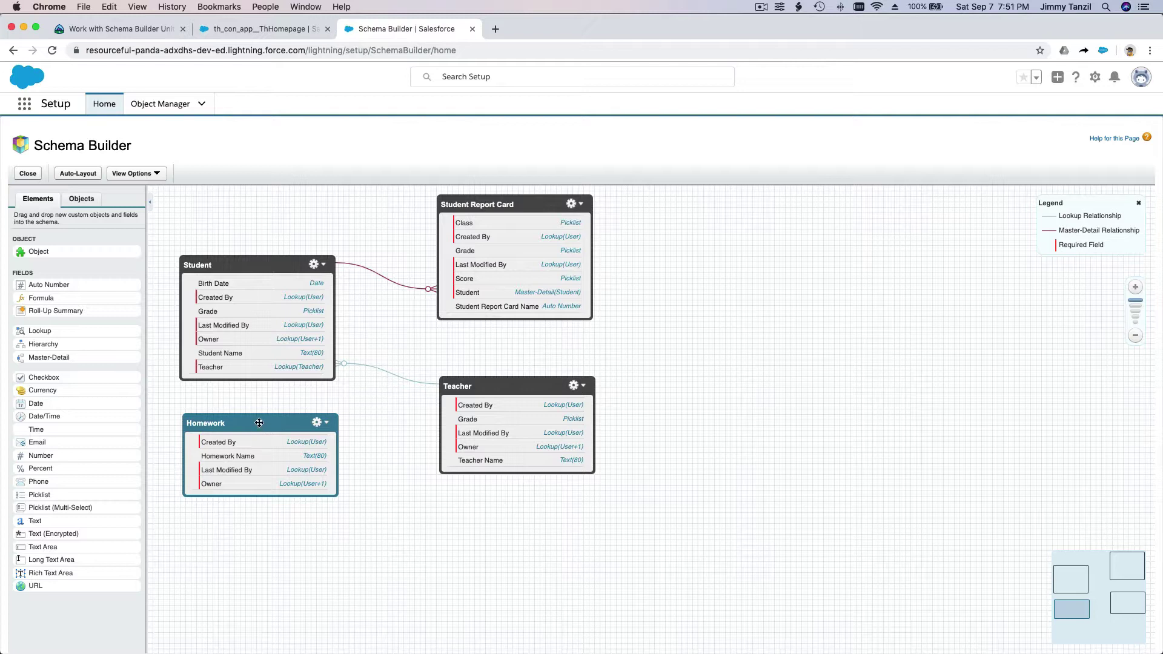
left_click_drag(258, 424, 263, 436)
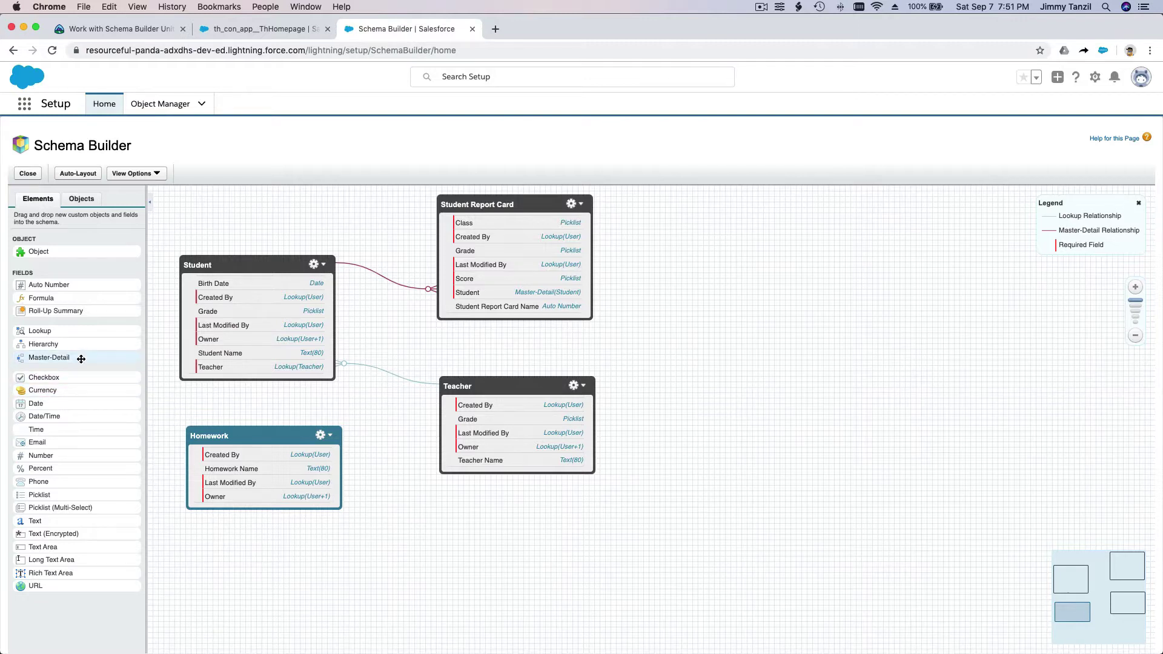
Add master-detail field 'Student' to Homework, described 'The student that did the homework', related to Student
left_click_drag(81, 359, 267, 479)
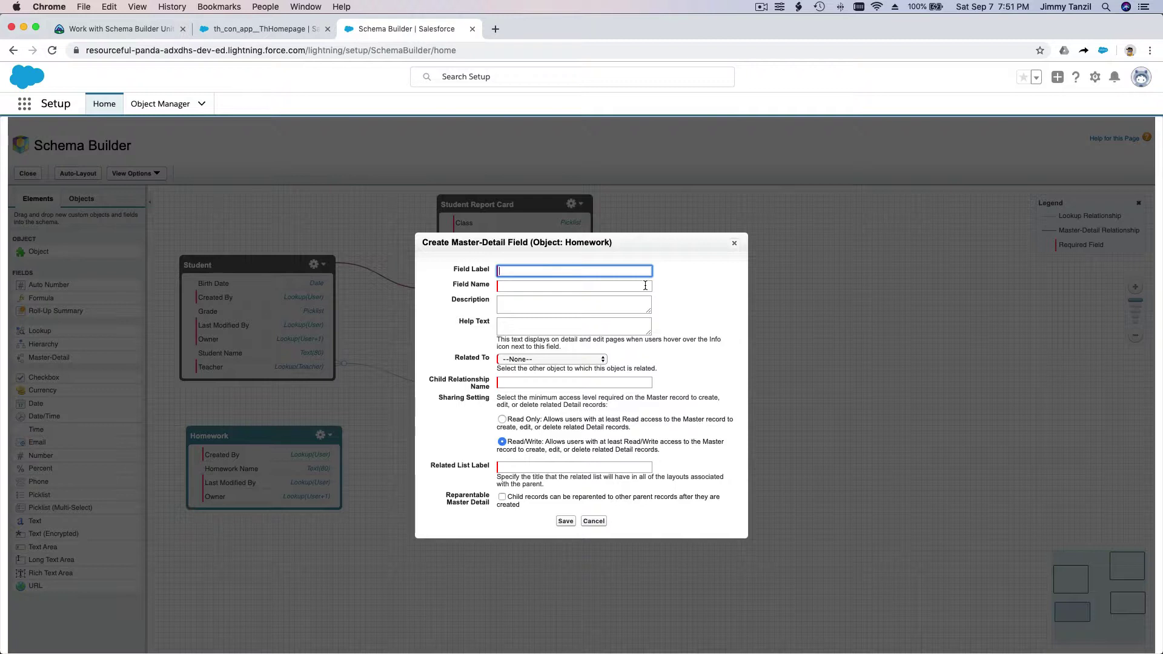
type("Student")
key("Tab")
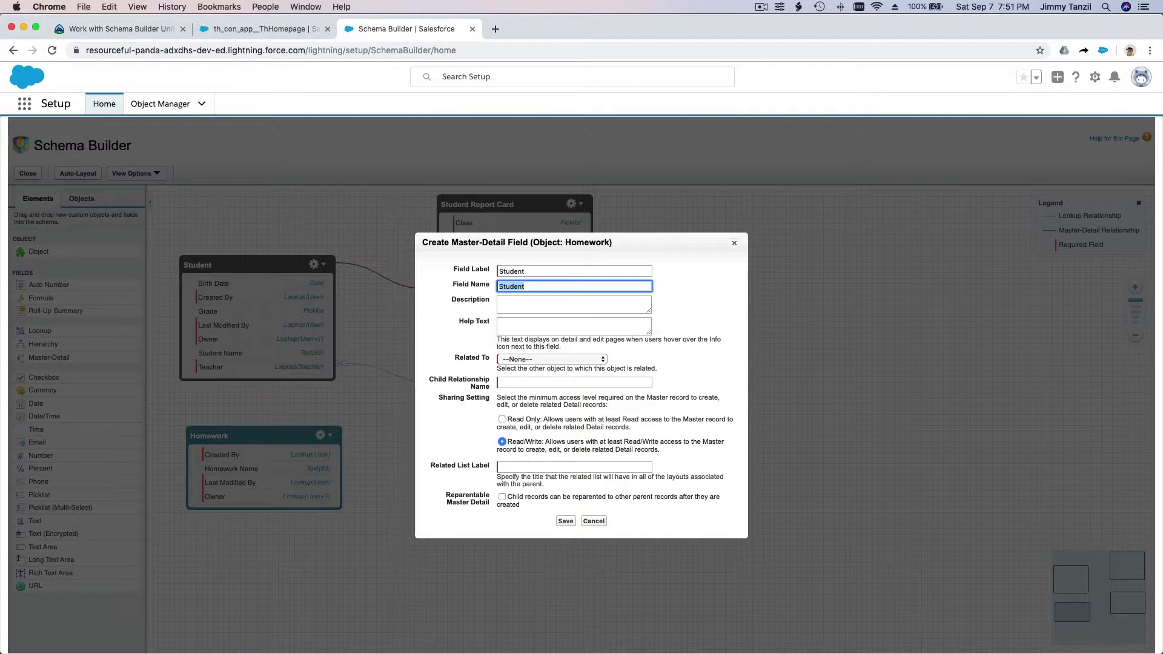
left_click(606, 306)
type("The s")
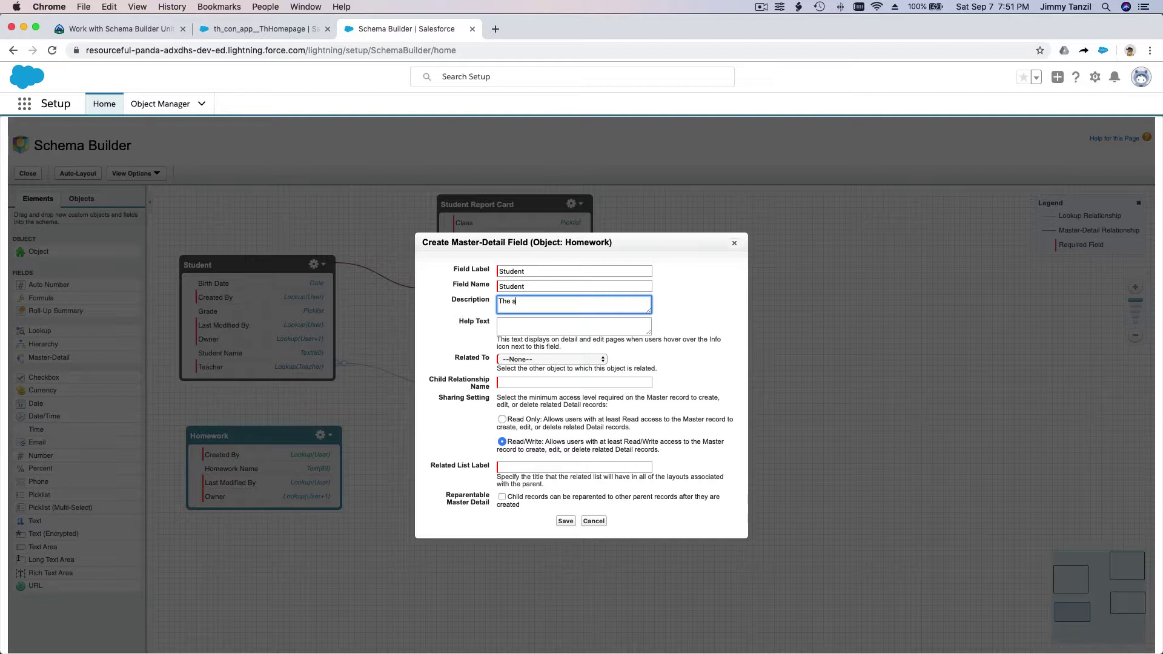
type("tudent that did the homework")
left_click(584, 360)
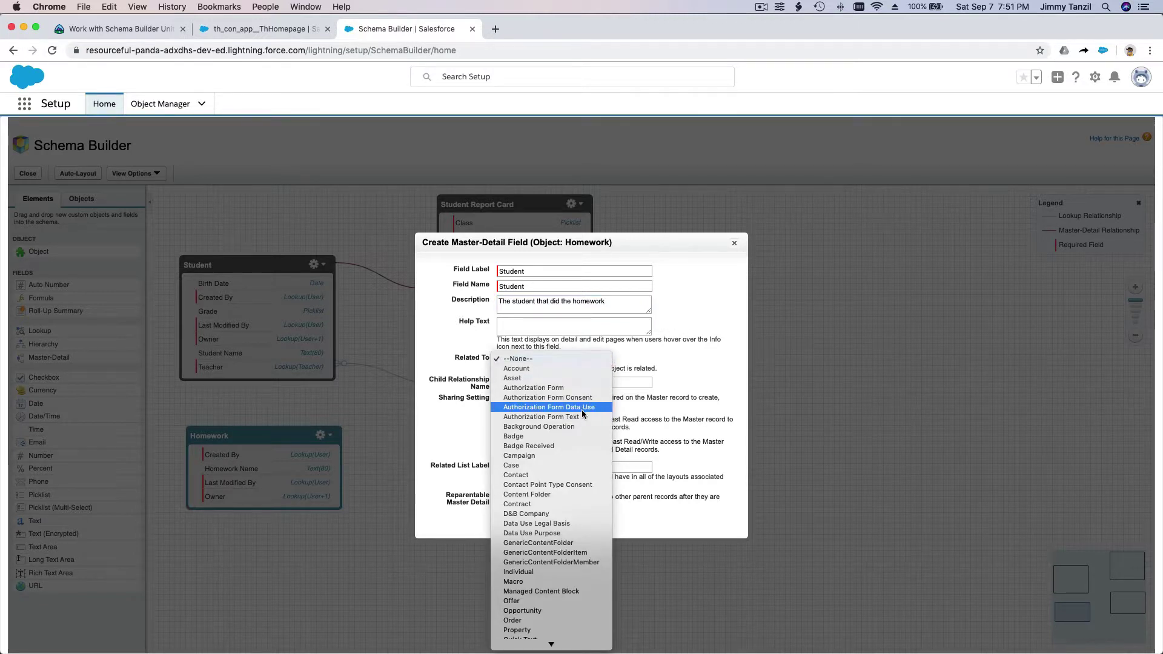
scroll(582, 414, "down", 3)
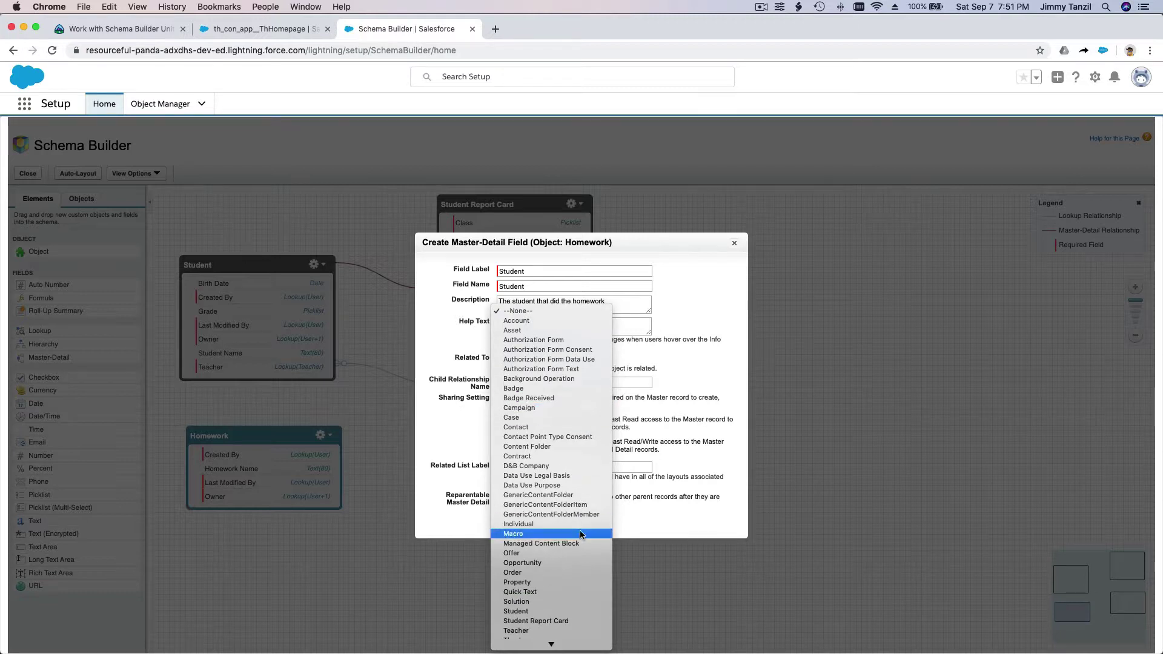
left_click(557, 611)
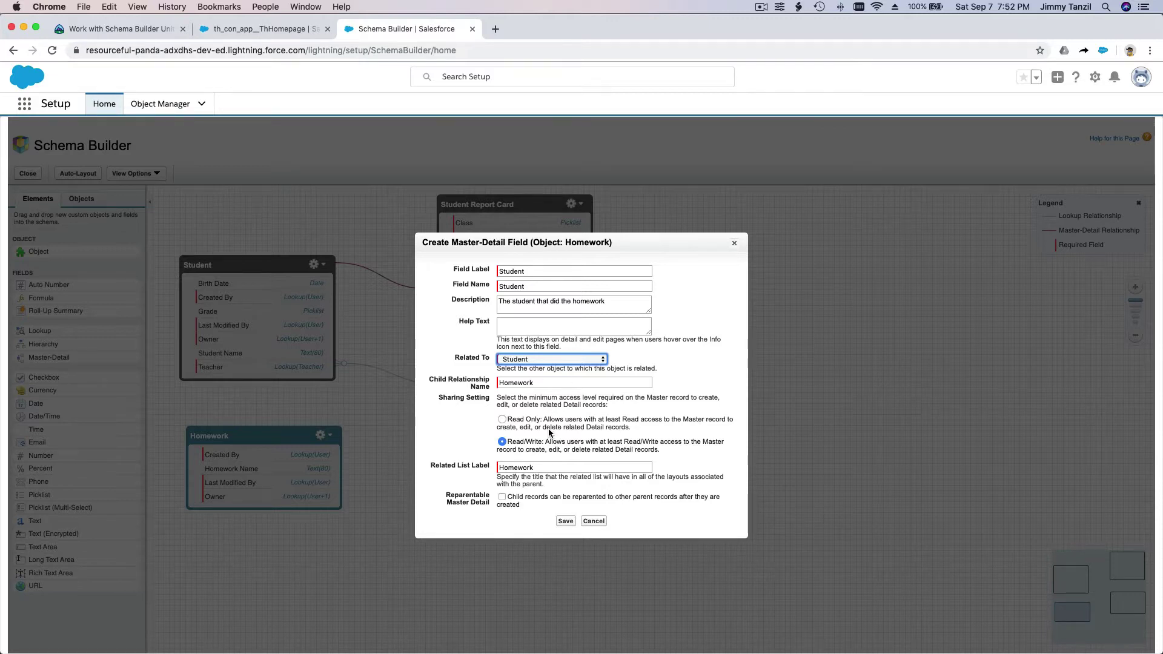
left_click(569, 524)
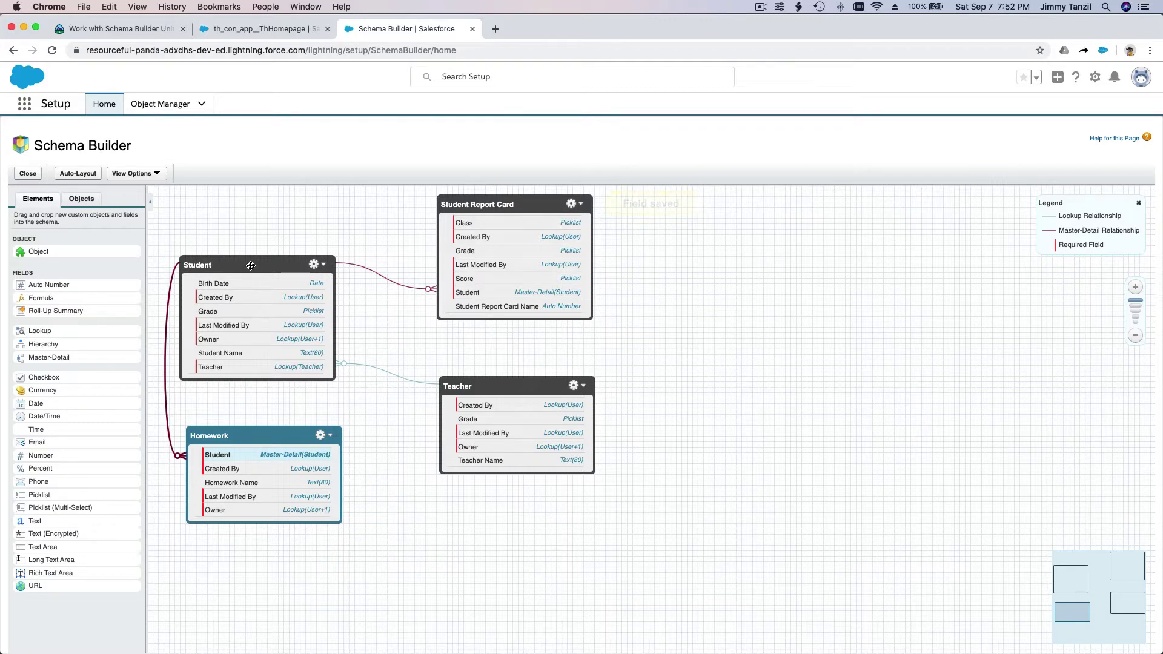
Nudge Student up and Homework right, then move Student Report Card and Teacher down and right
left_click_drag(252, 270, 253, 252)
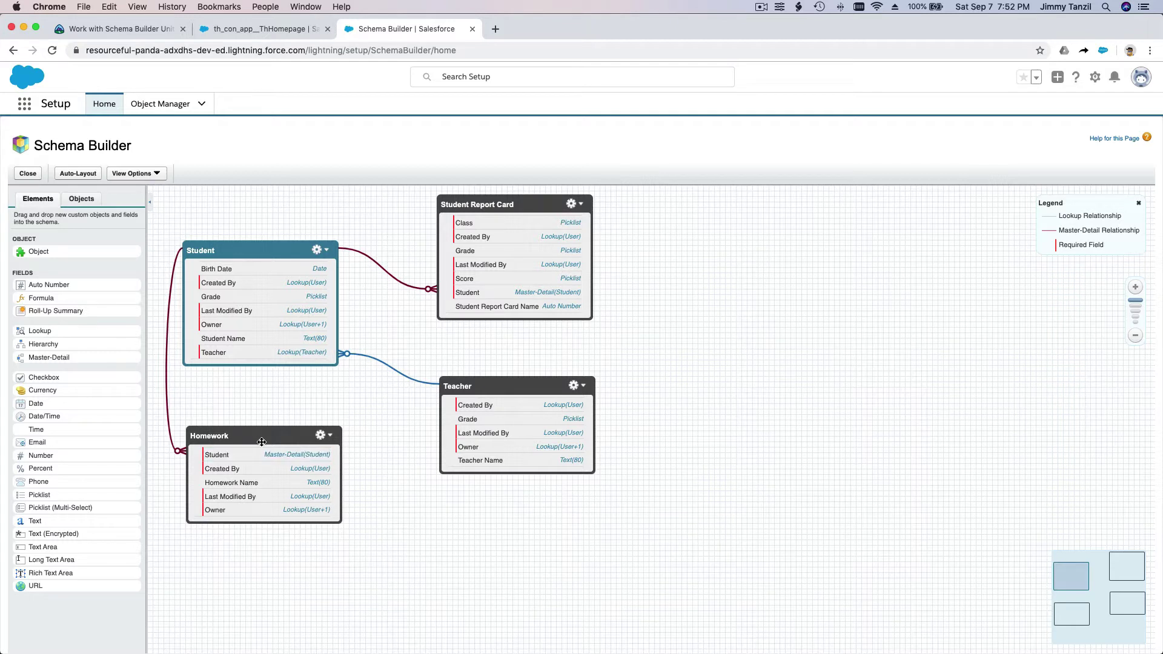
mouse_move(258, 432)
left_mouse_down()
mouse_move(262, 420)
mouse_move(267, 434)
left_mouse_up()
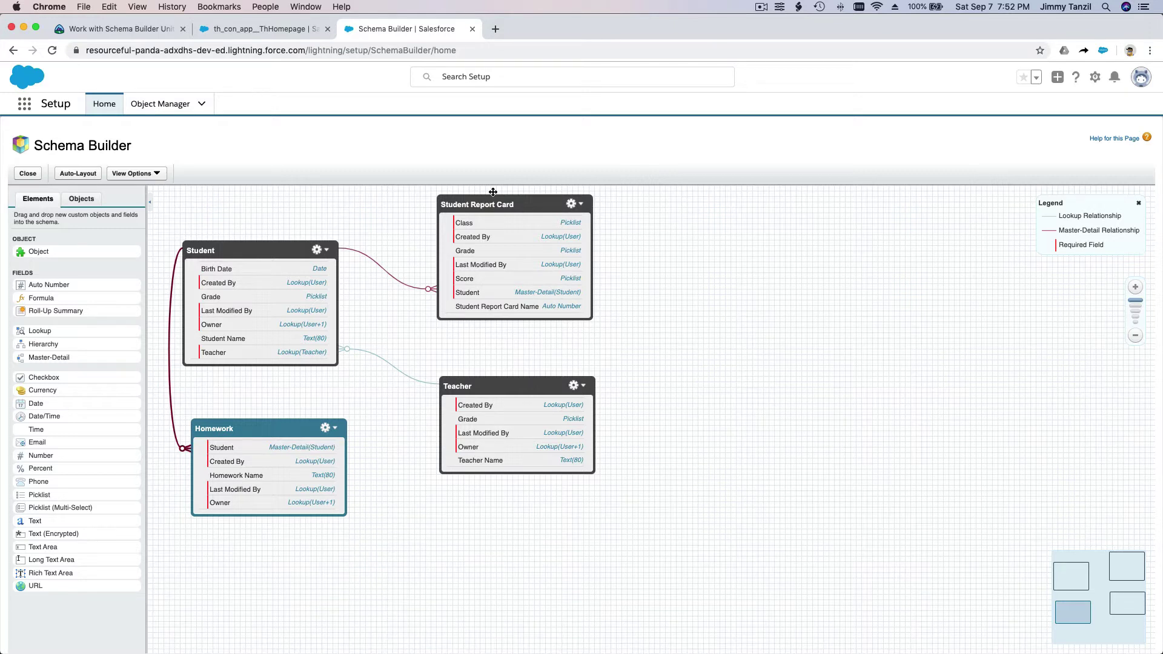
left_click_drag(496, 203, 513, 236)
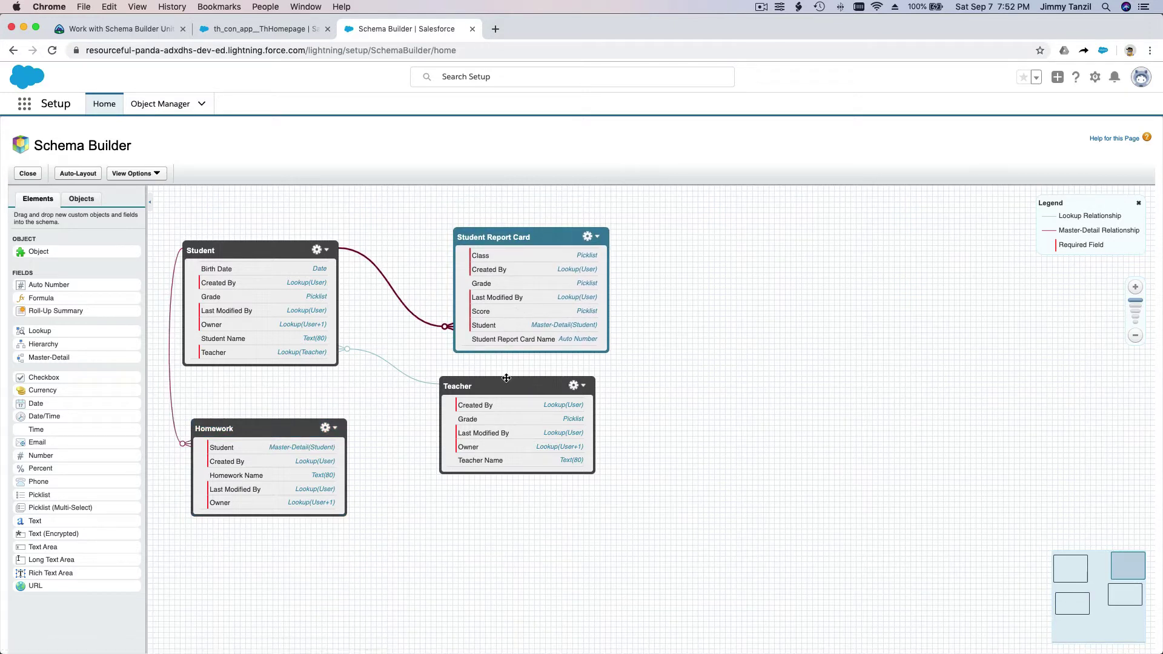
left_click_drag(507, 381, 526, 421)
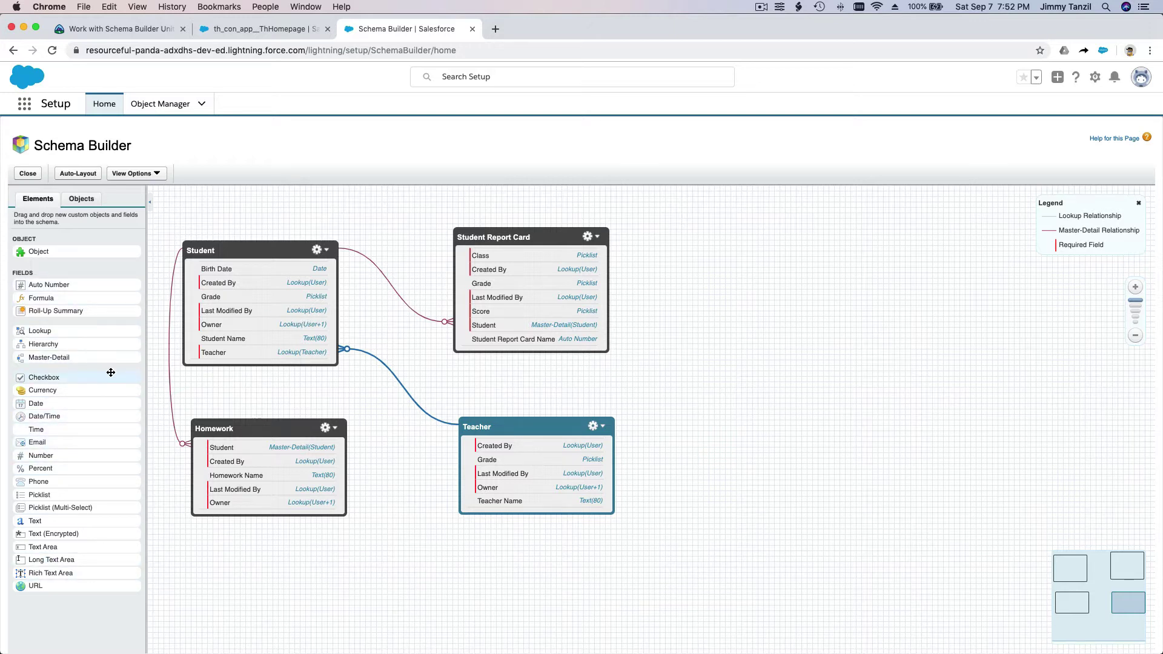
Zoom out three levels and place Homework left of Student, level with Student Report Card, Teacher further right
left_click(82, 200)
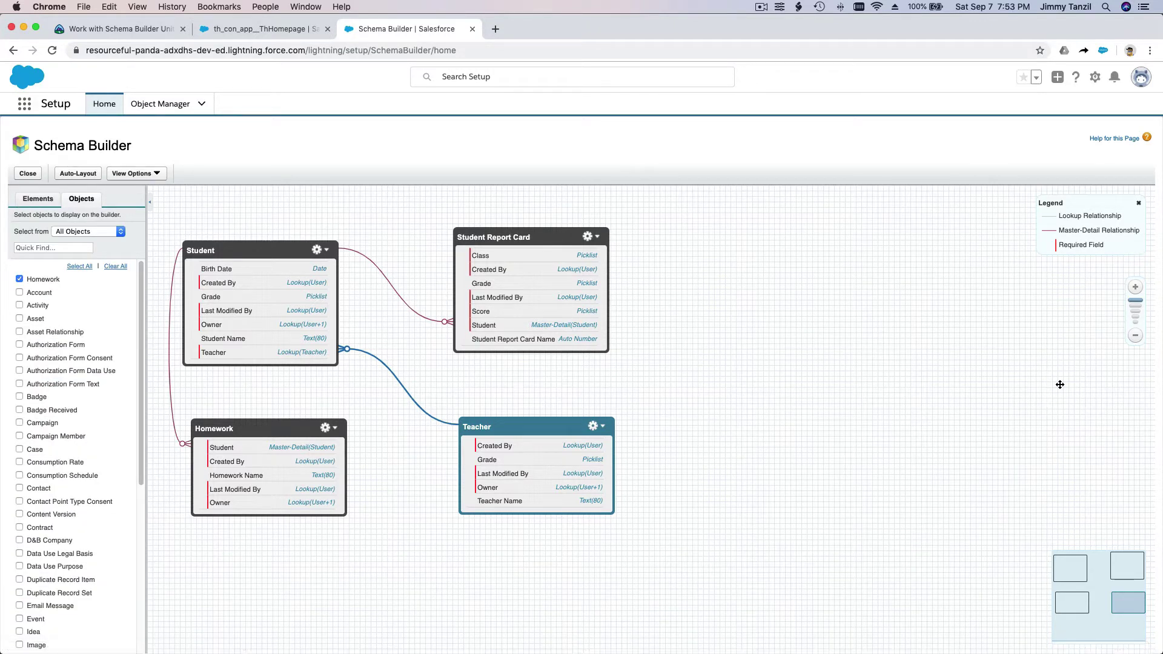
left_click(1135, 337)
left_click(1135, 336)
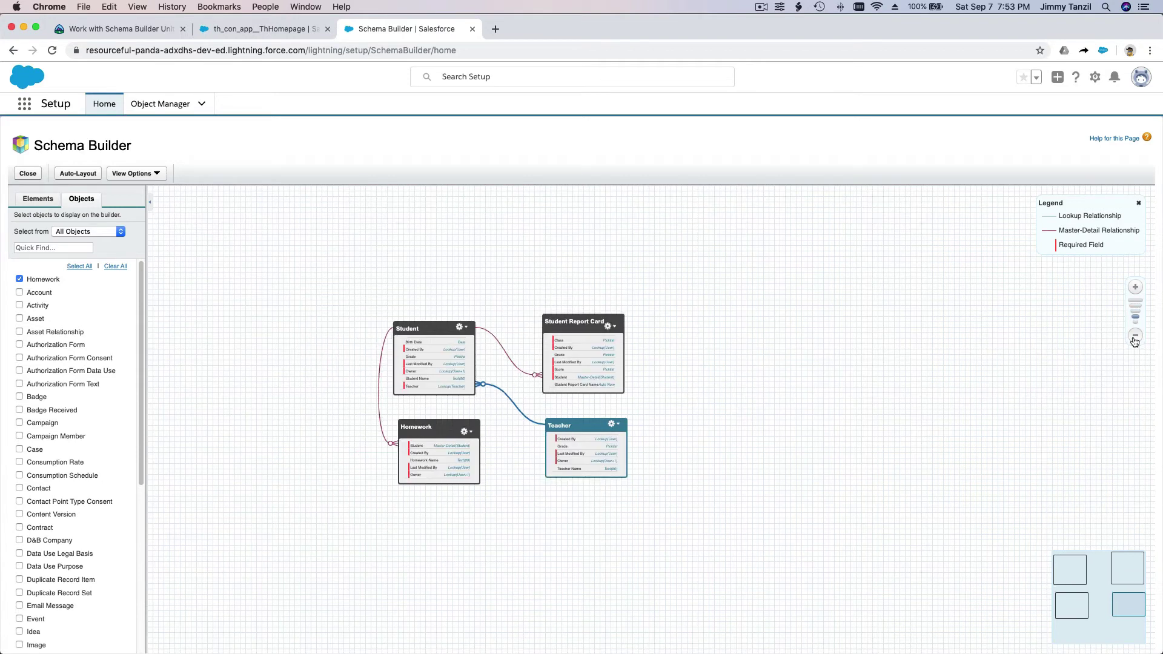
left_click(1135, 337)
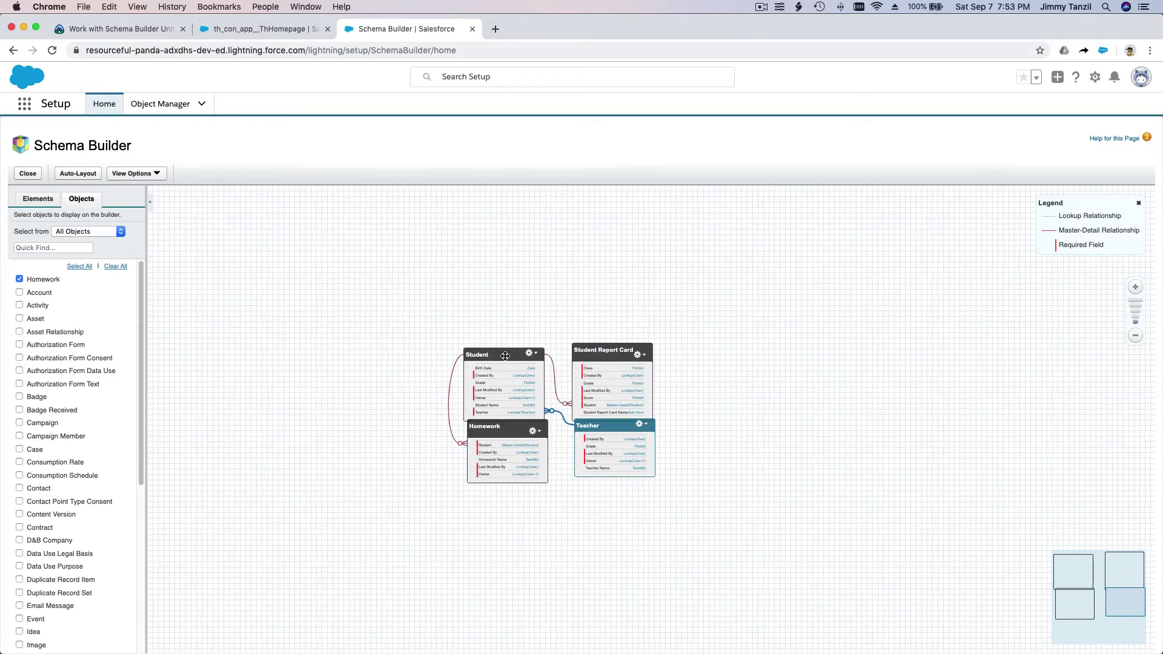
left_click_drag(508, 354, 498, 284)
left_click_drag(606, 347, 652, 265)
left_click_drag(618, 423, 696, 410)
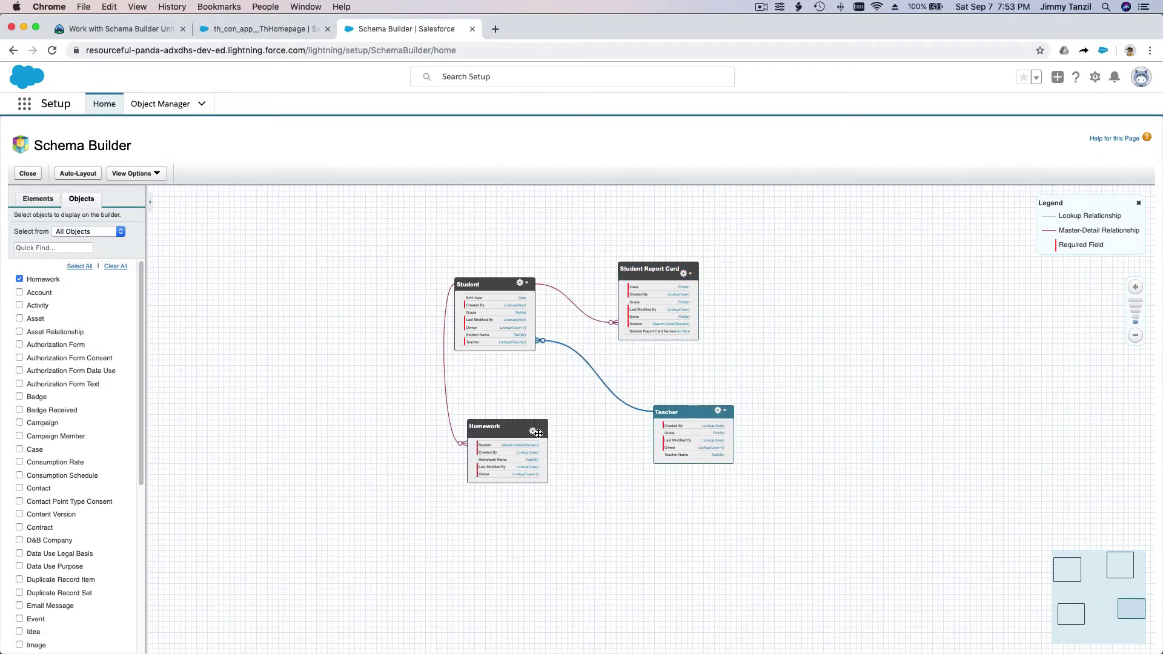
left_click_drag(509, 430, 323, 280)
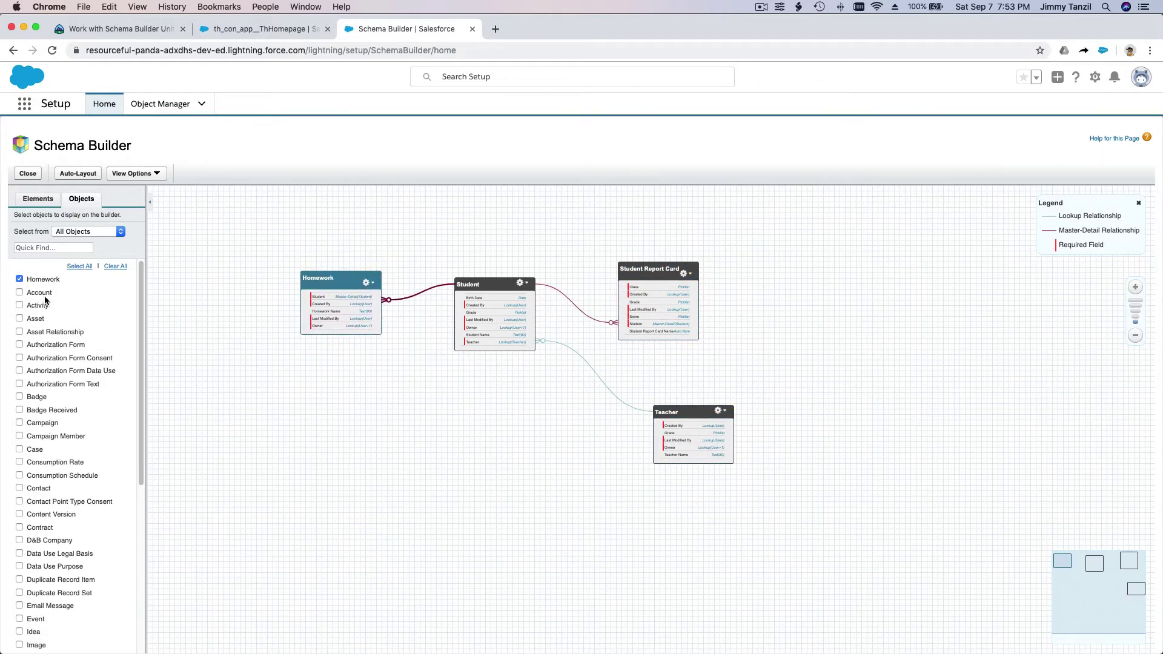
left_click(20, 293)
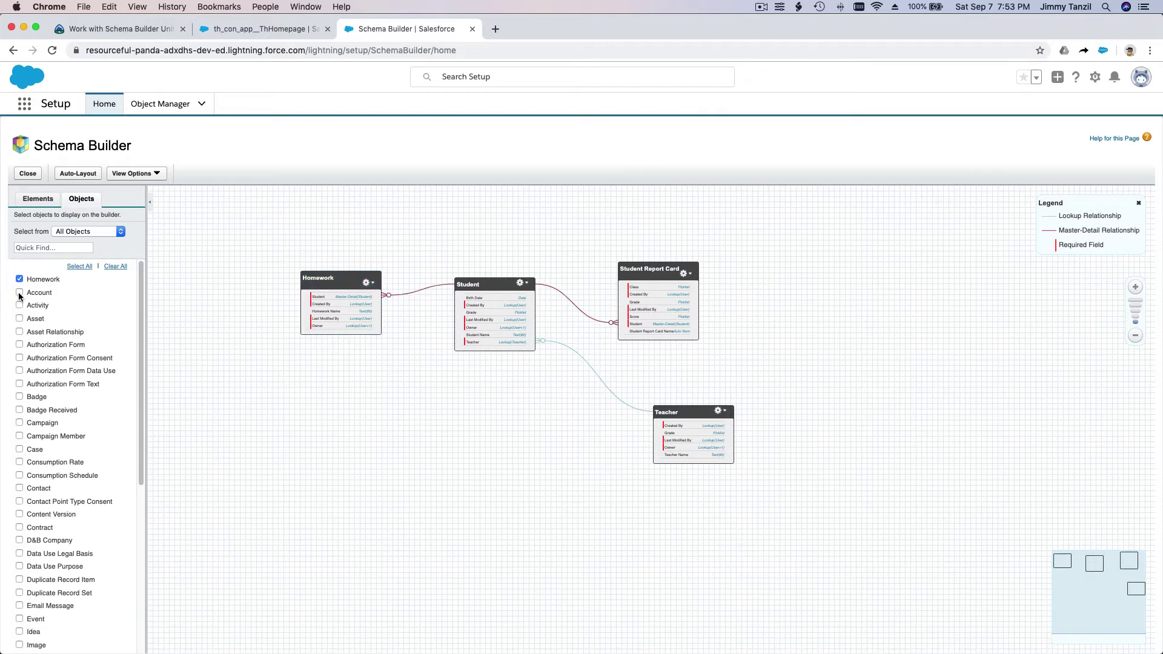
left_click(20, 293)
left_click(19, 293)
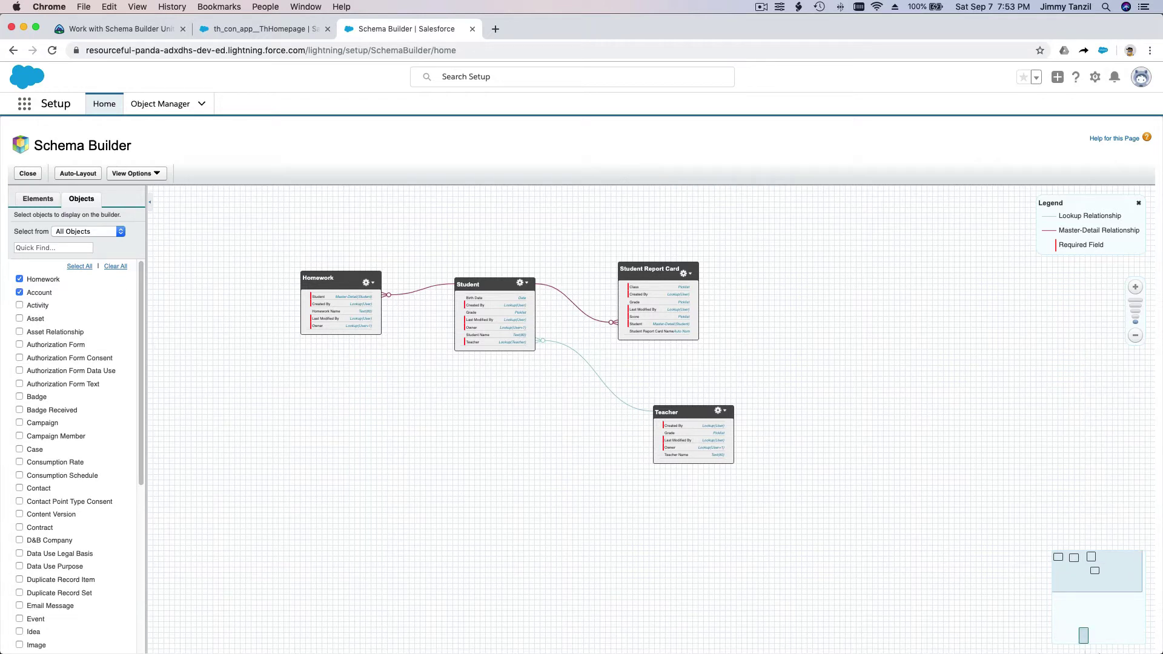
left_click(1092, 621)
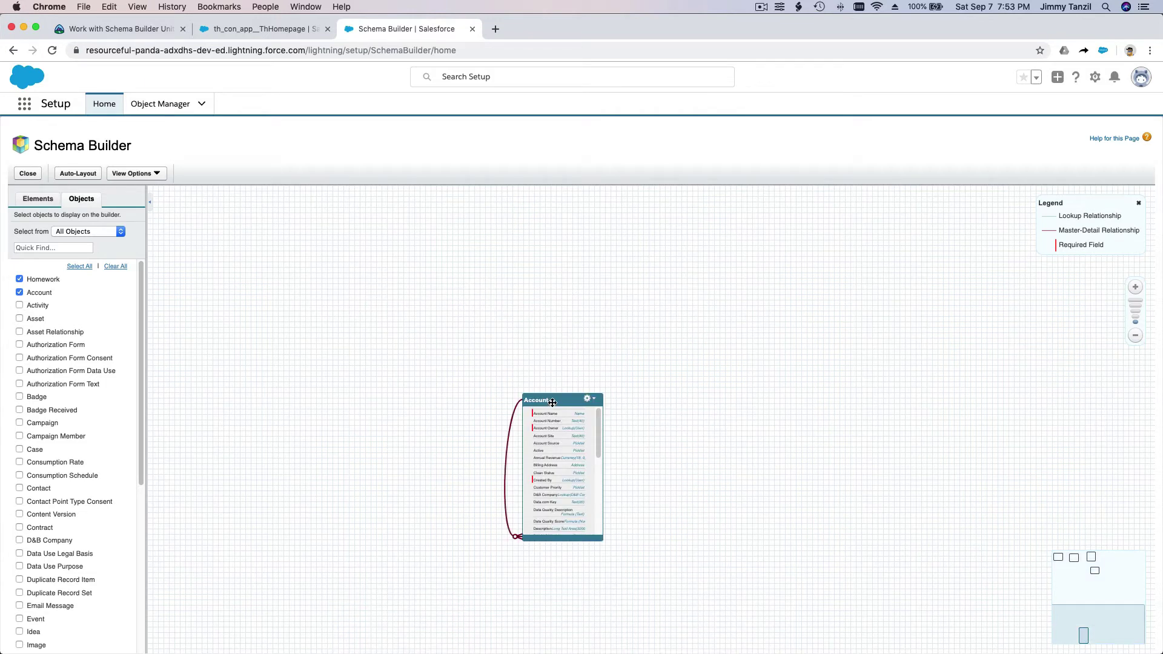
left_click_drag(549, 402, 463, 262)
left_click(1101, 593)
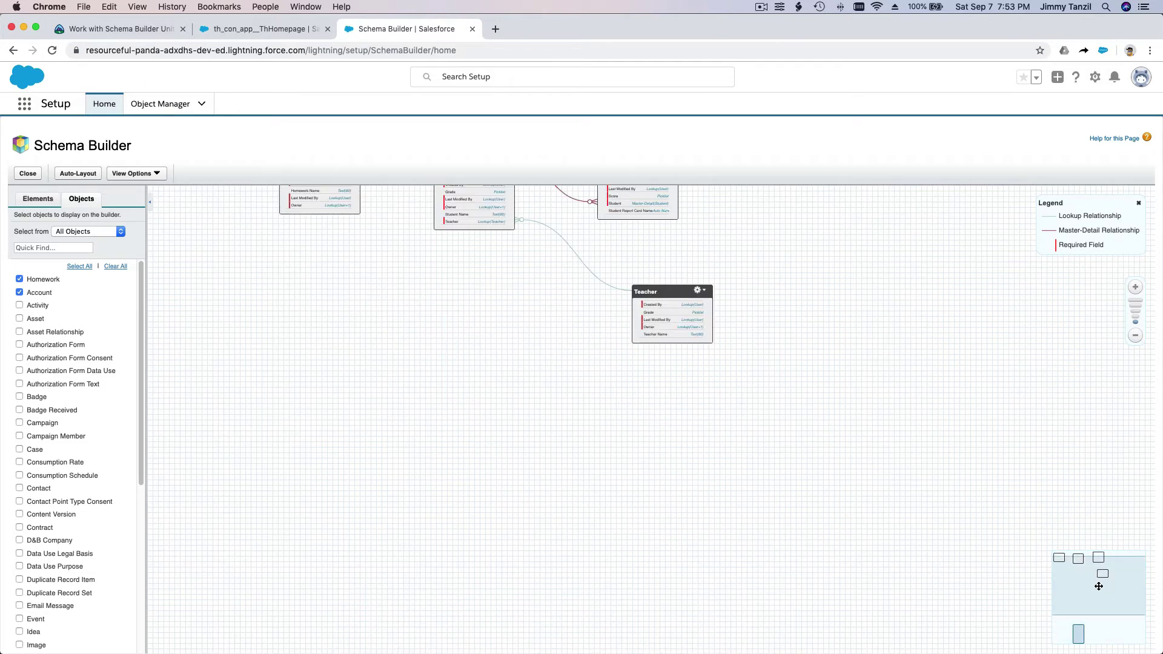
left_click(1080, 637)
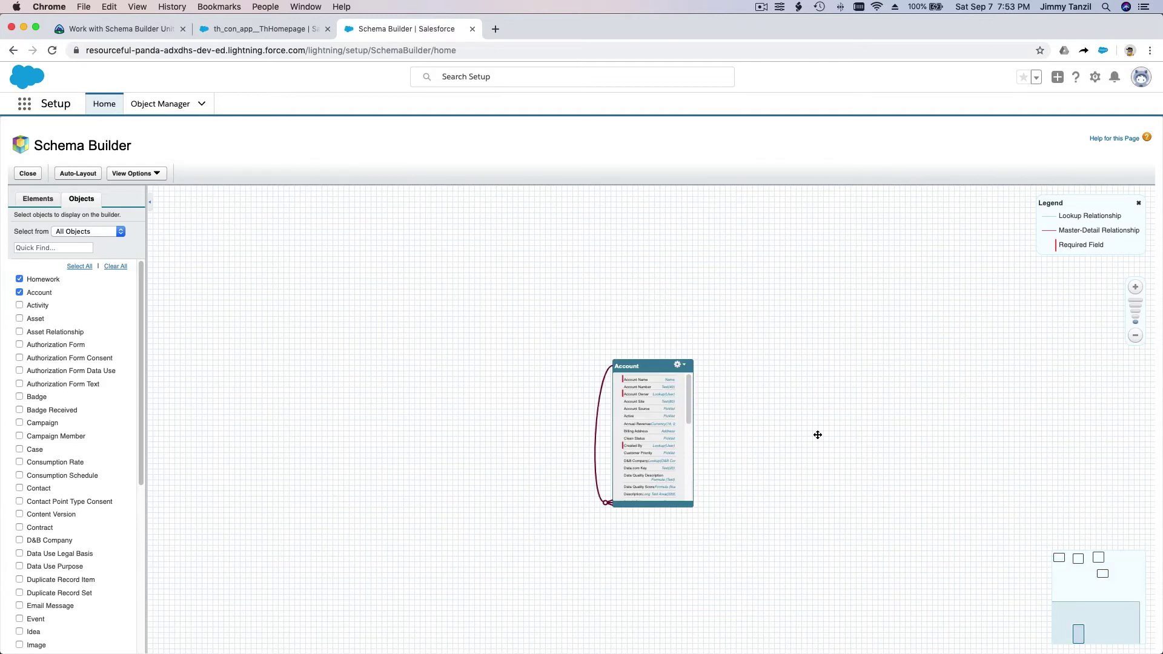
left_click_drag(649, 370, 408, 227)
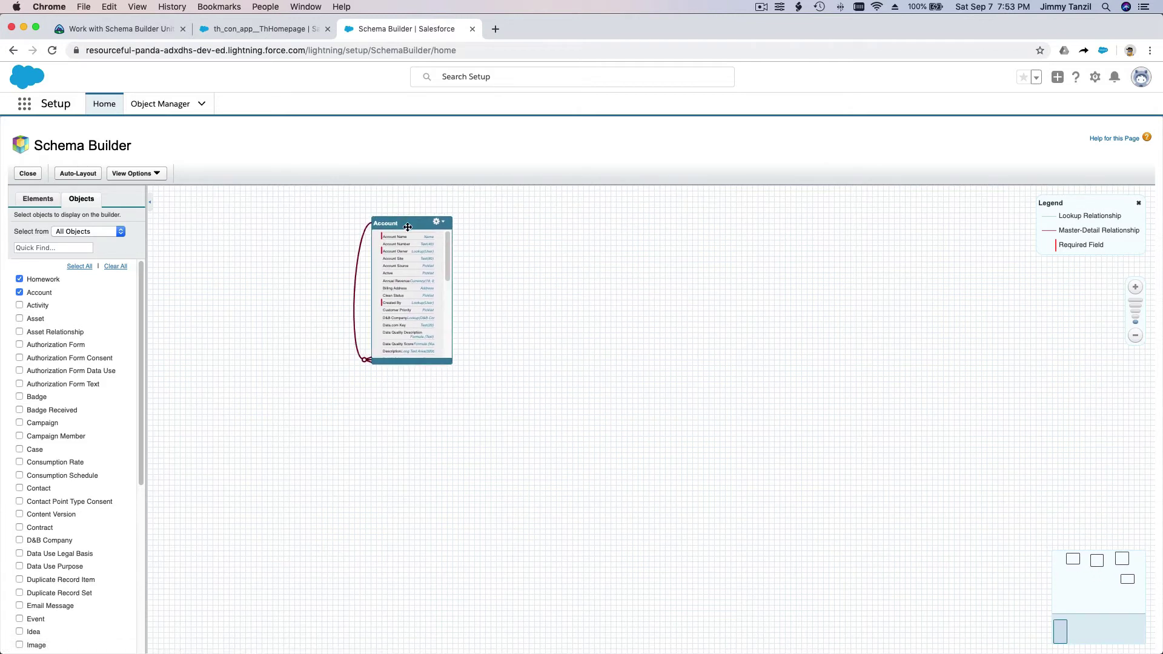
left_click(1095, 573)
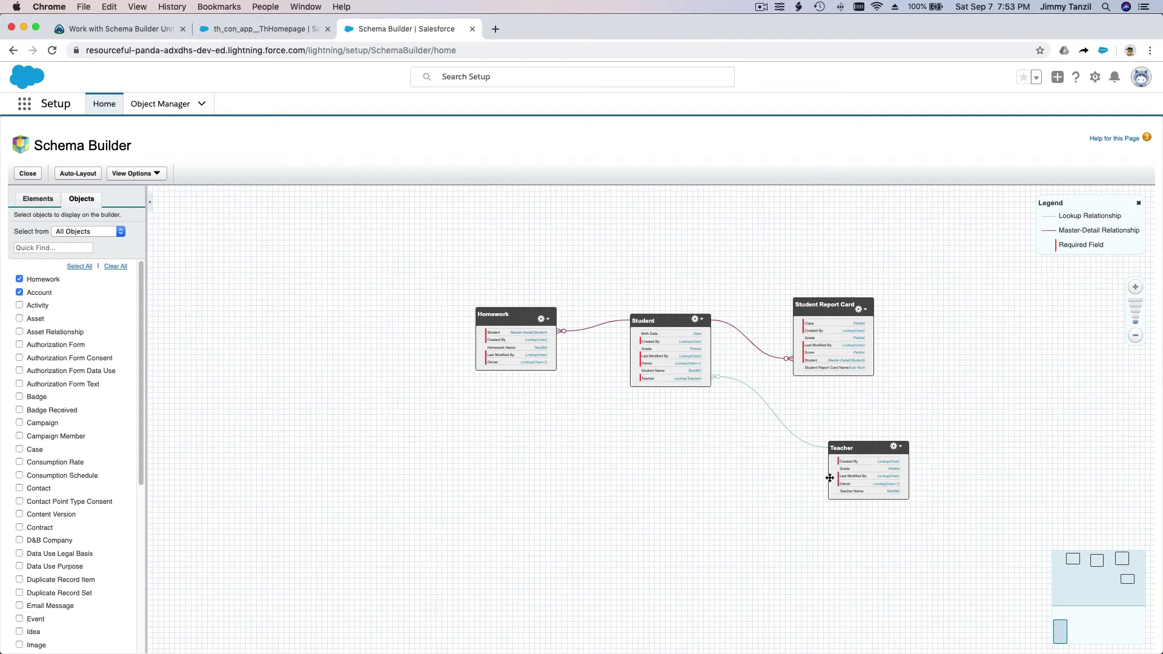
left_click(1060, 630)
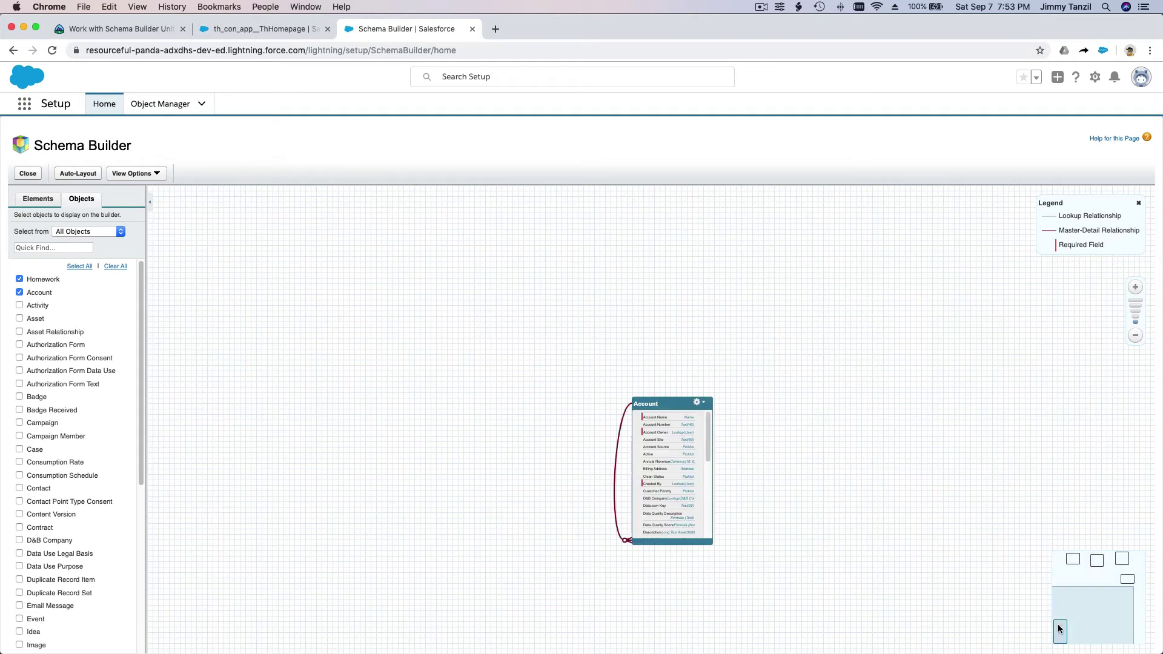
left_click_drag(681, 403, 376, 203)
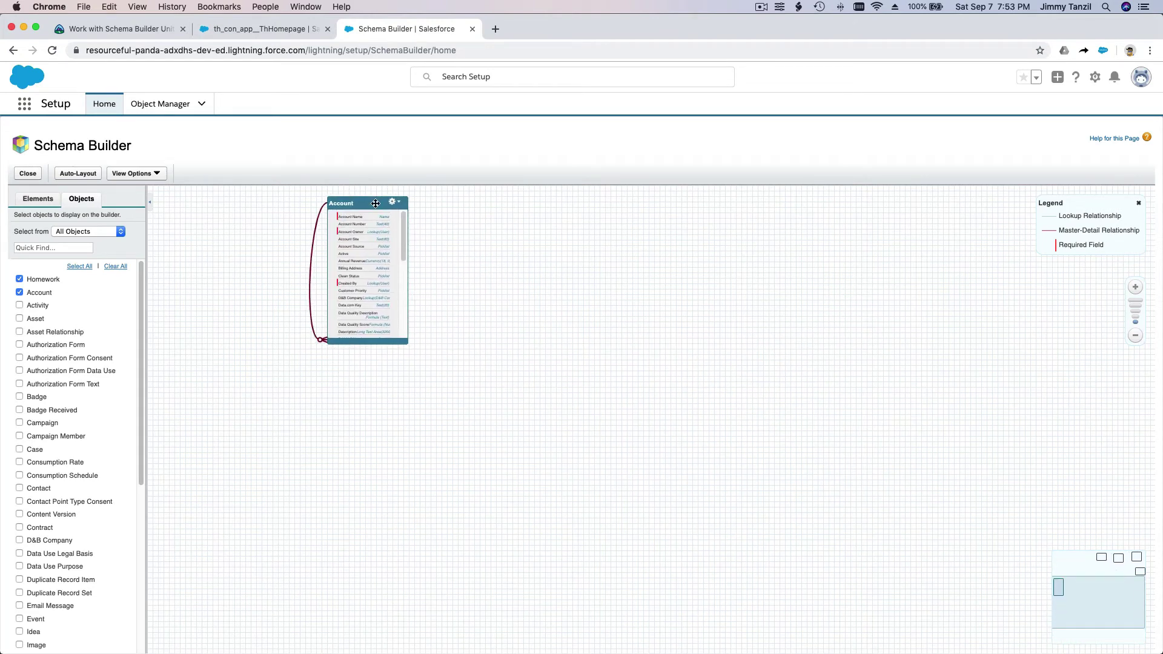
left_click_drag(1088, 586, 1093, 562)
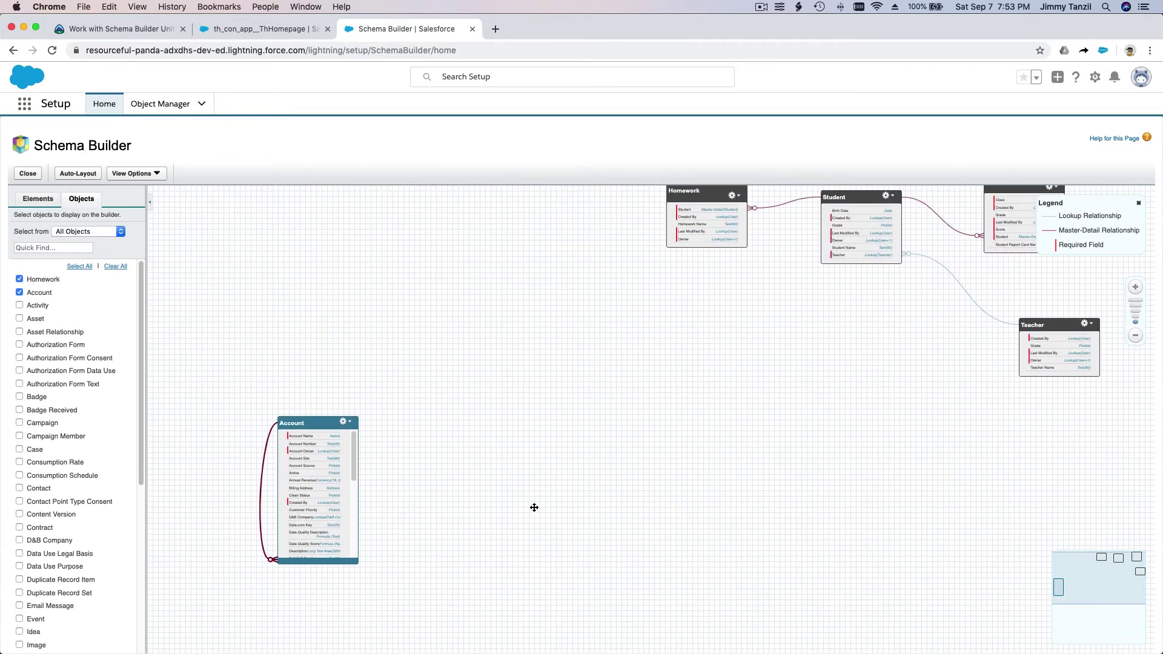
left_click_drag(313, 426, 715, 280)
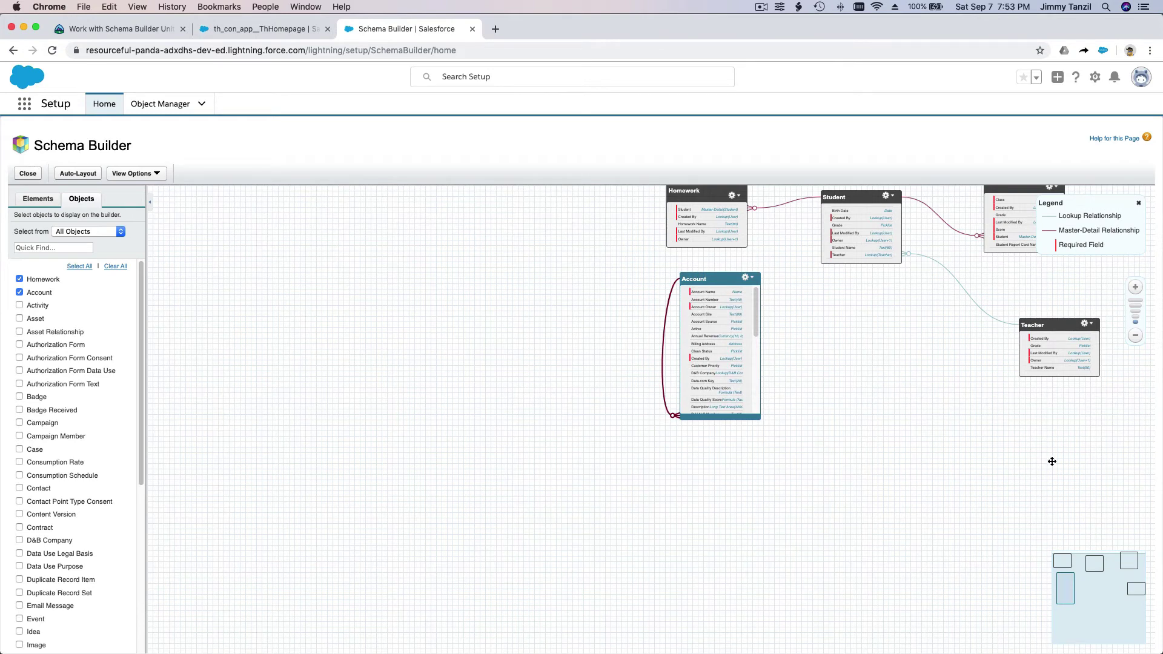
left_click_drag(1104, 604, 1142, 589)
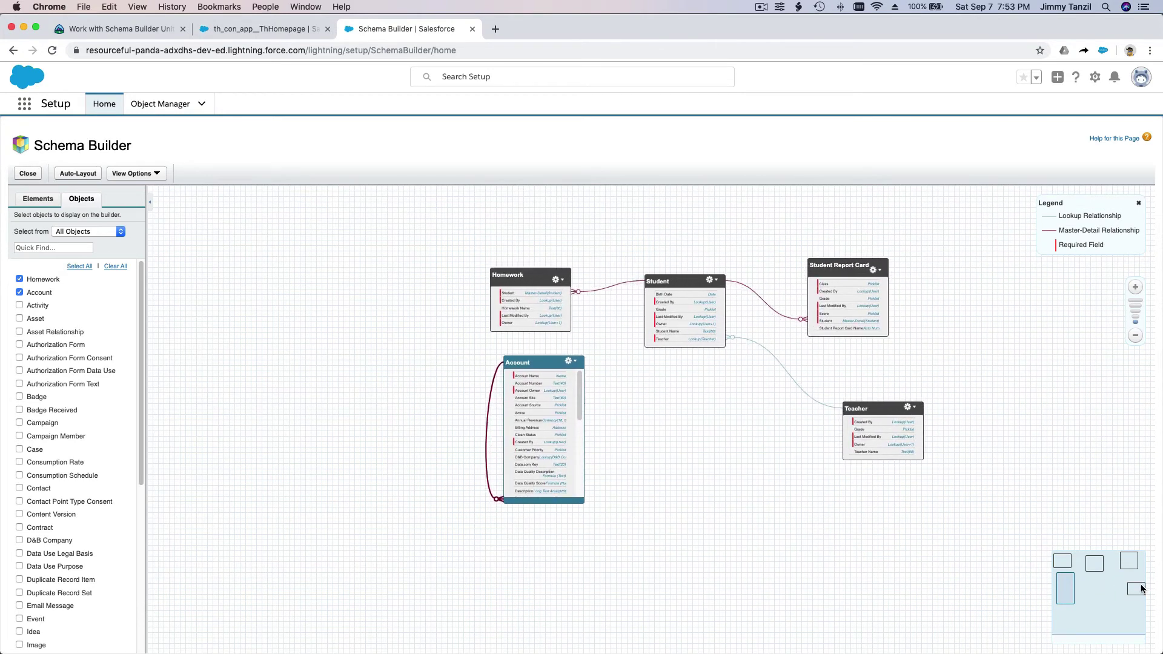
left_click(19, 292)
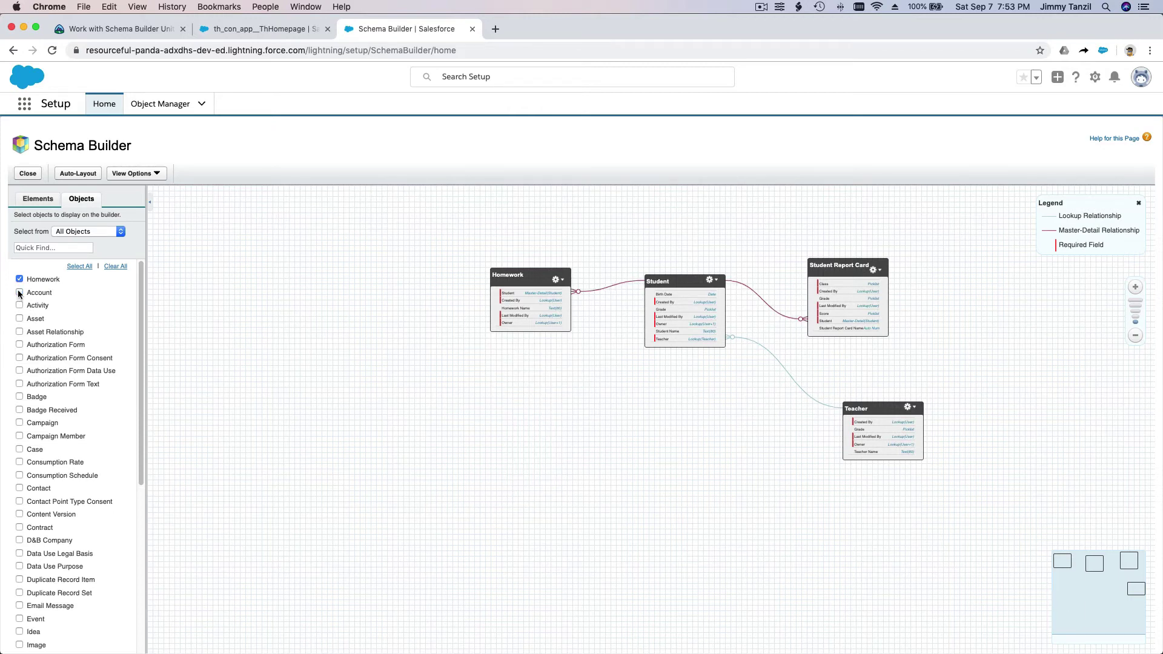
left_click(20, 293)
left_click(19, 293)
left_click(19, 292)
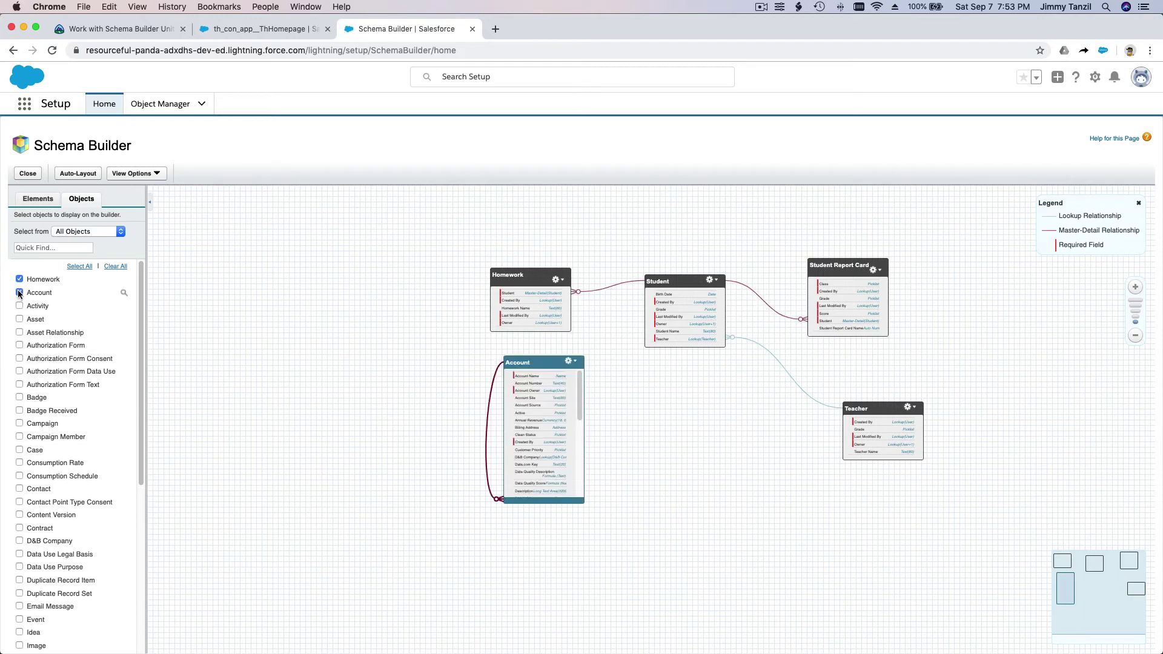
left_click(20, 292)
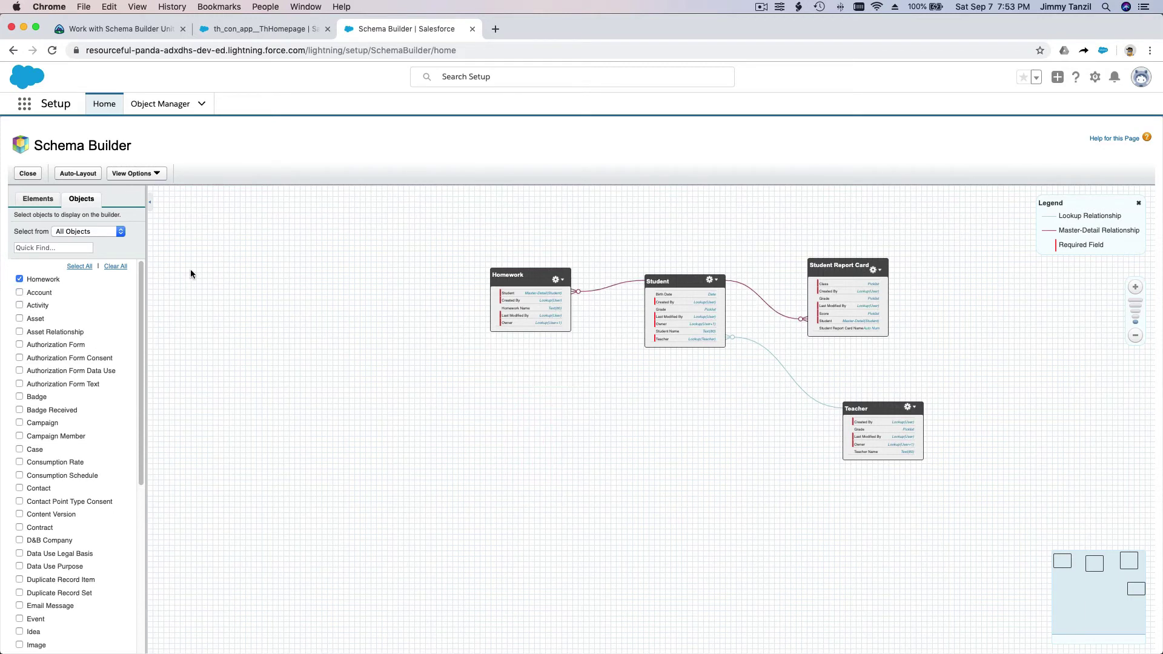
left_click(19, 279)
left_click(20, 279)
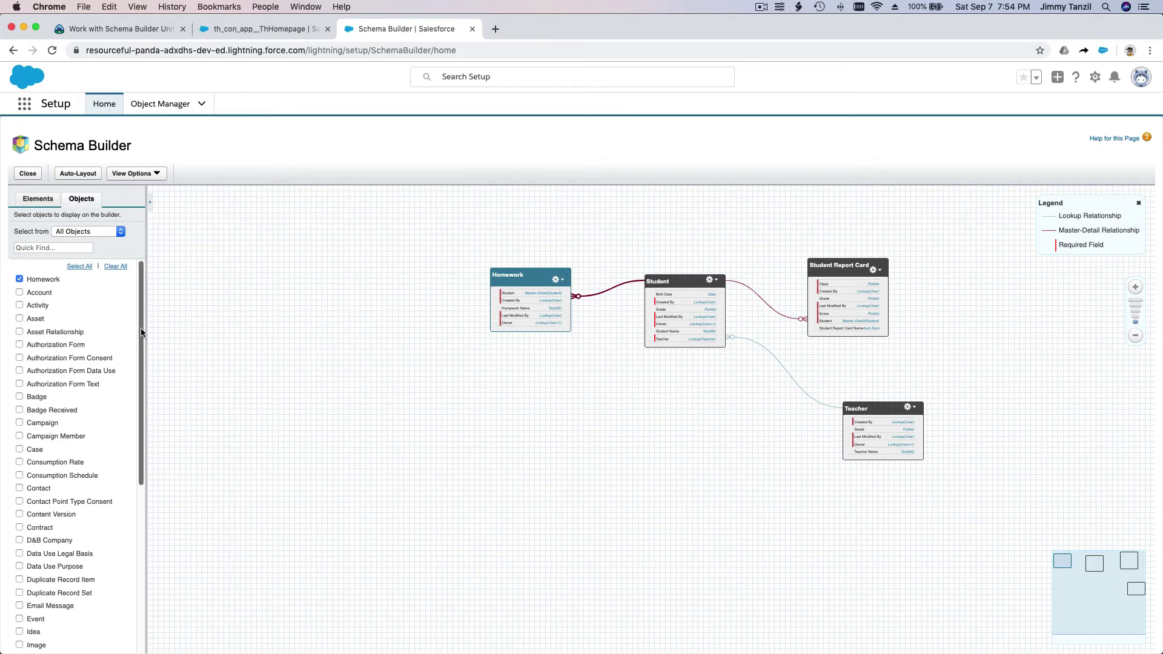
mouse_move(141, 332)
left_mouse_down()
mouse_move(161, 547)
mouse_move(157, 327)
left_mouse_up()
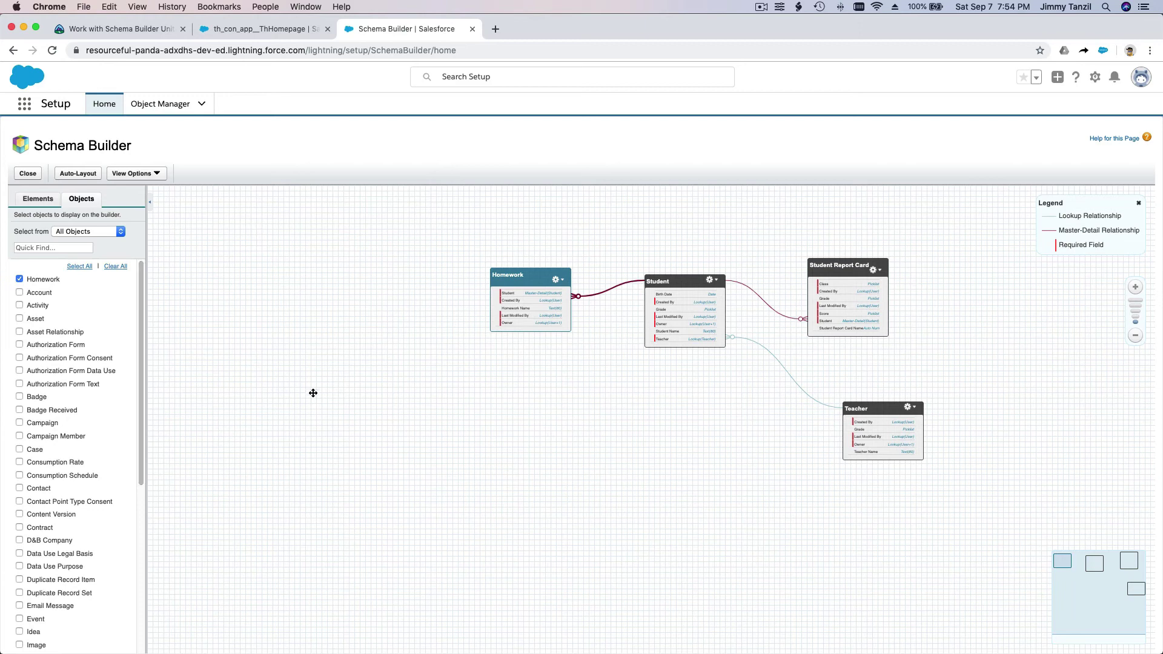